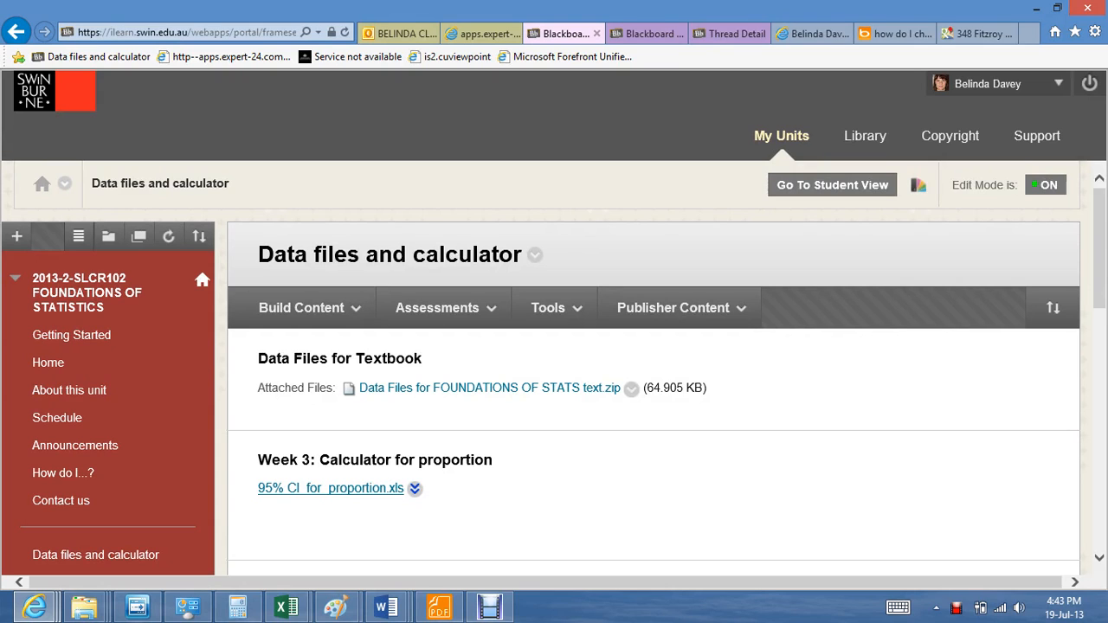
Step: Look over the textbook data files and the weekly calculators, and open the Learning materials page
scroll(628, 346, "down", 3)
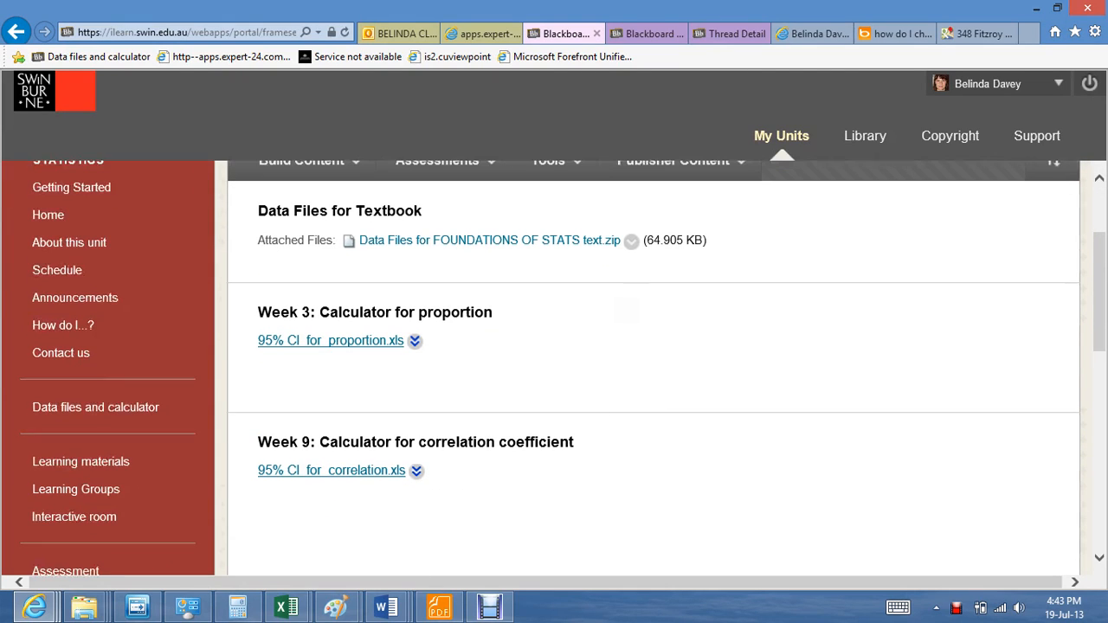
scroll(627, 367, "up", 1)
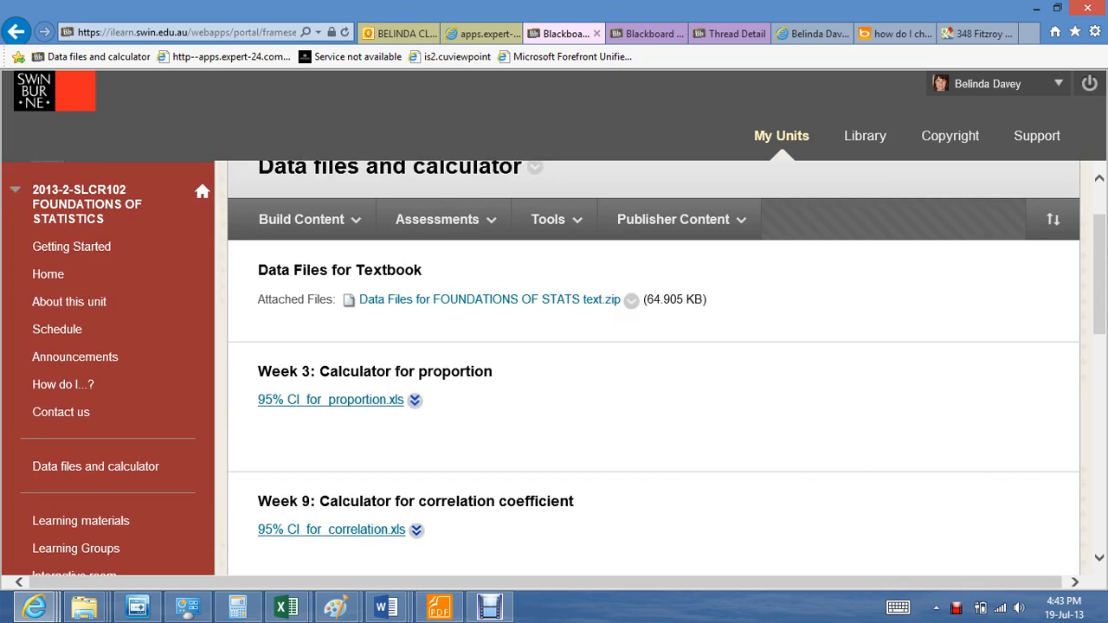
left_click(81, 520)
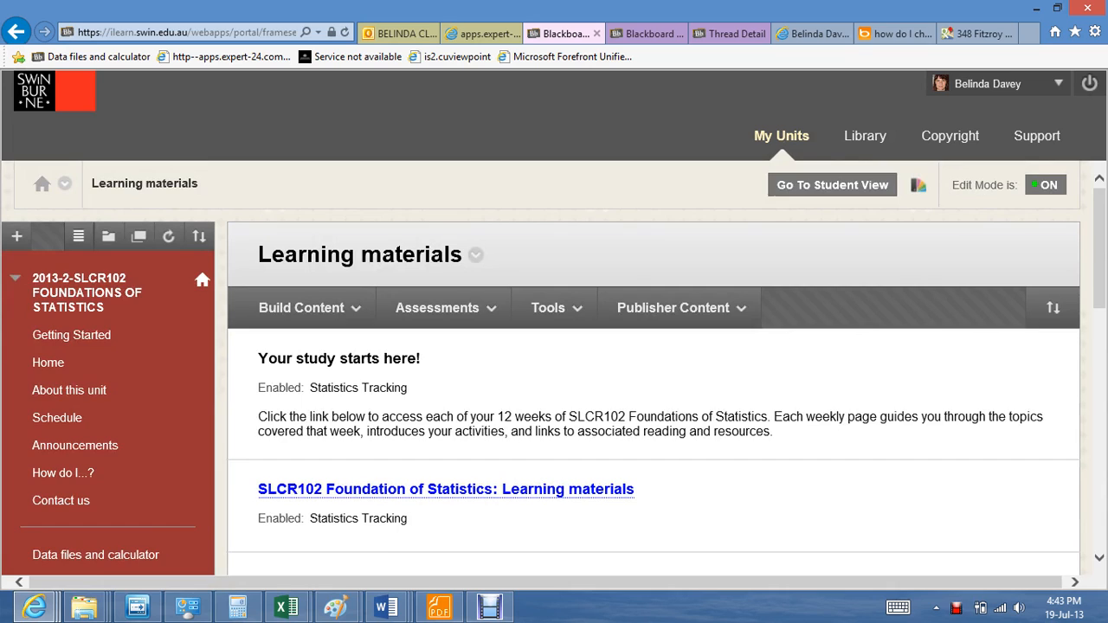
Step: Go to the unit's Assessment page and open the Week 2 folder
scroll(628, 368, "down", 4)
left_click(65, 380)
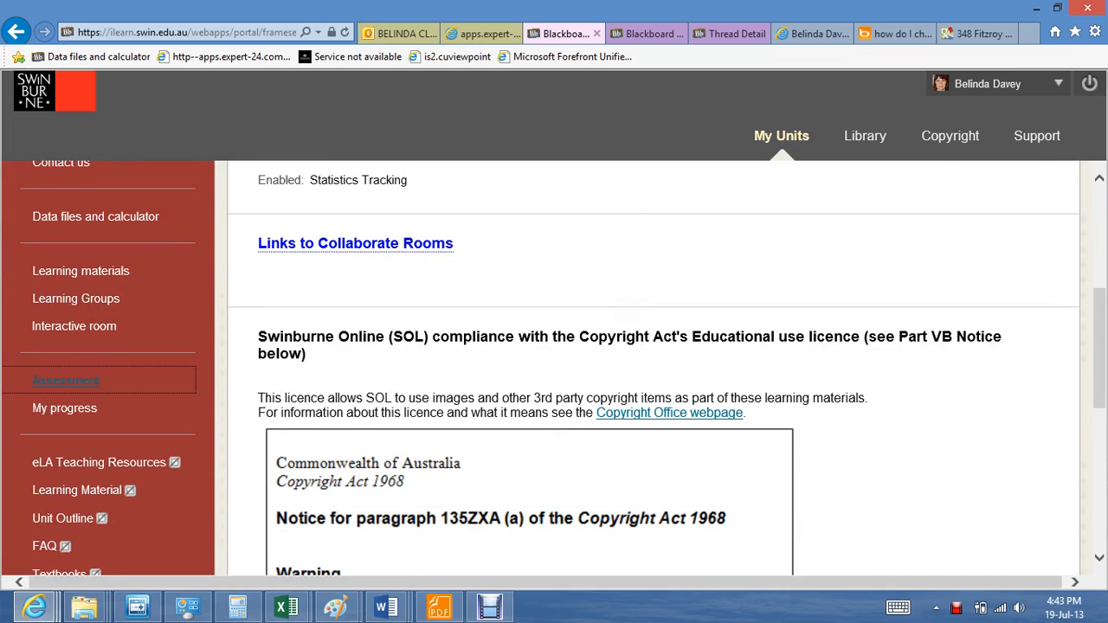
scroll(628, 368, "down", 3)
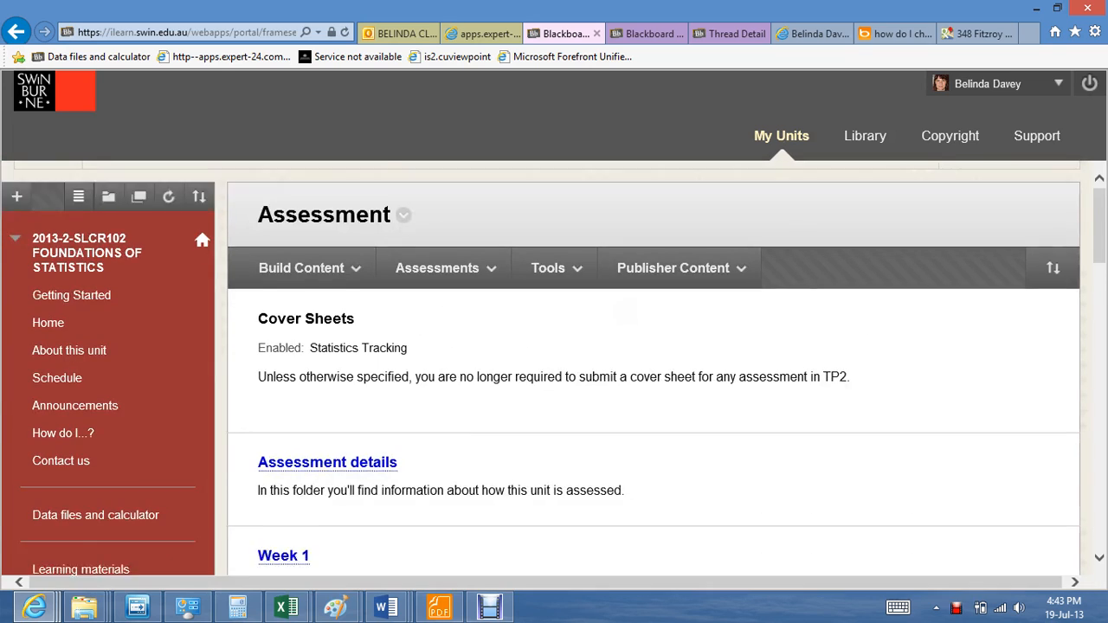
scroll(627, 368, "down", 1)
left_click(283, 457)
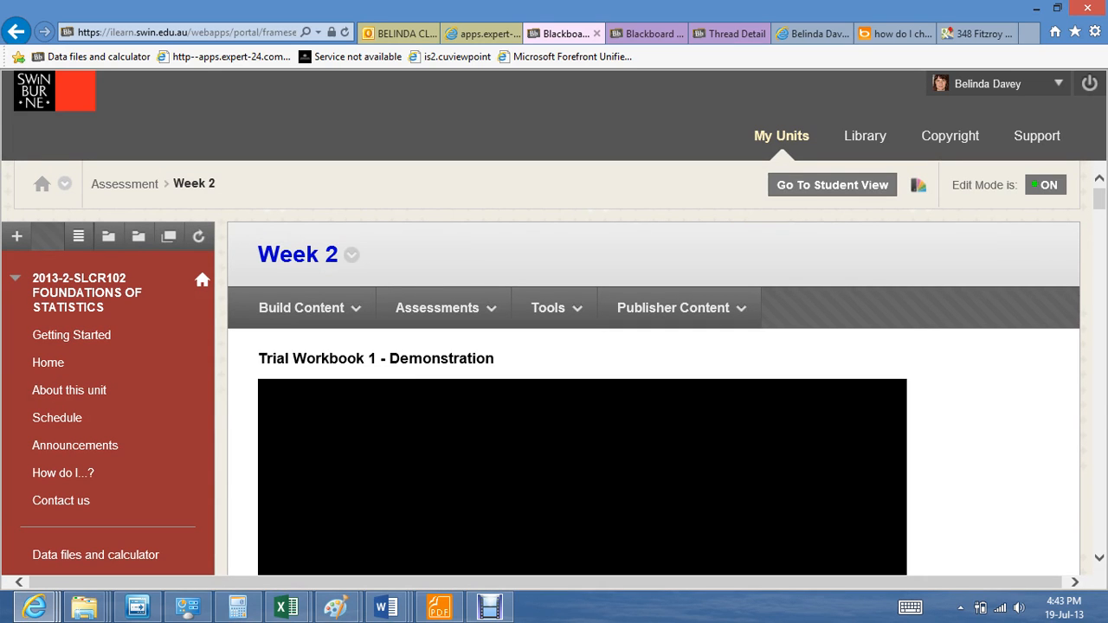
Step: Open the "SPSS data files for the Workbooks" folder in Week 2 and review the trial and personal workbook data files
scroll(554, 368, "down", 10)
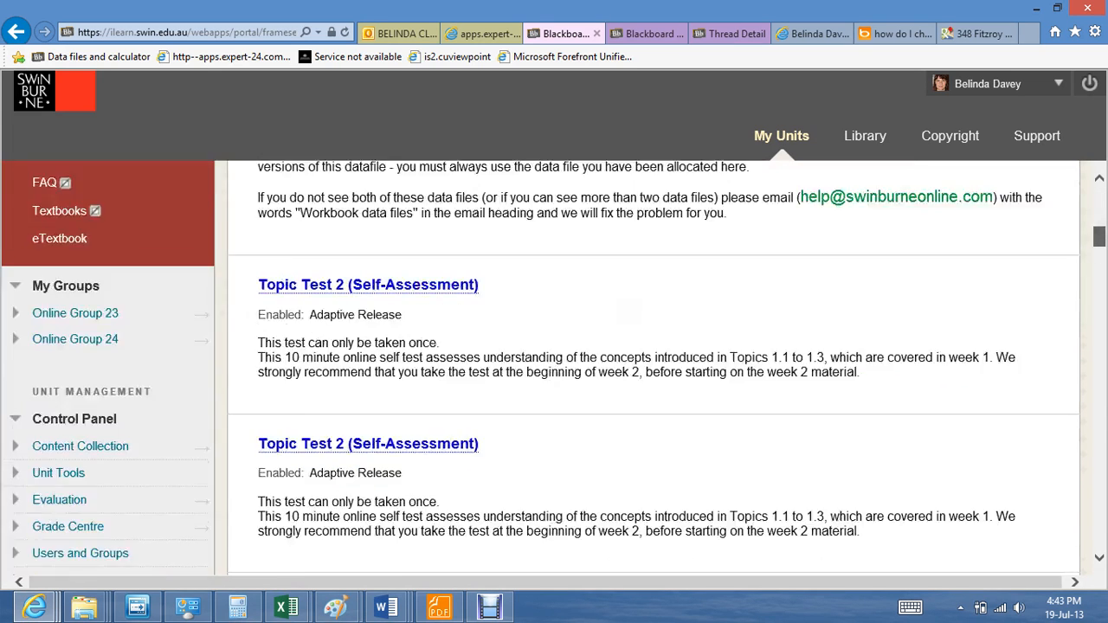
scroll(554, 368, "up", 10)
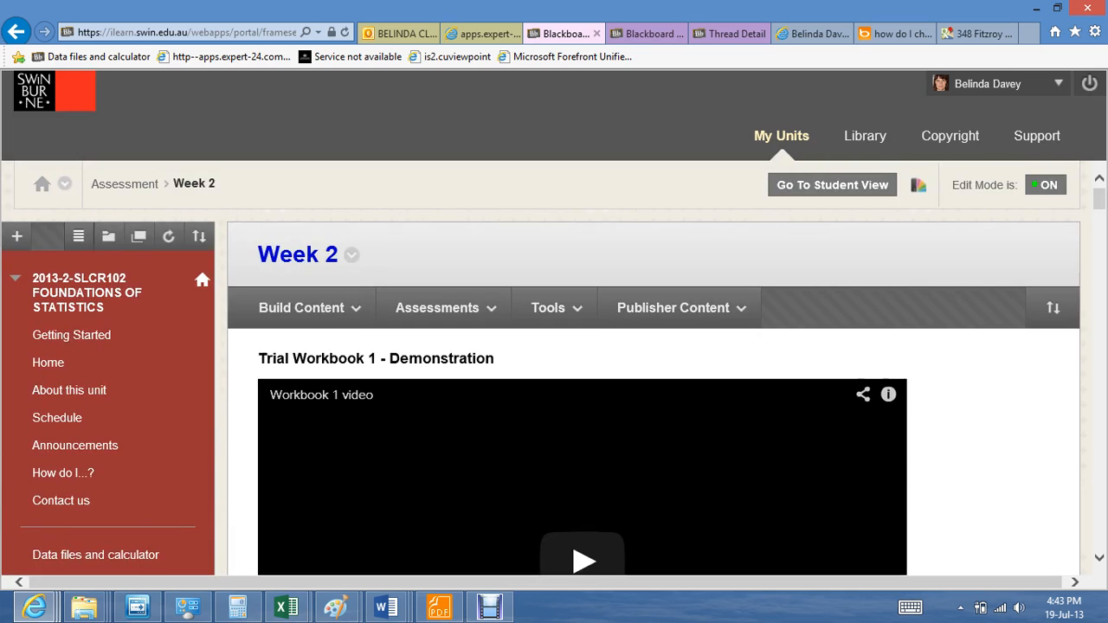
scroll(554, 368, "down", 6)
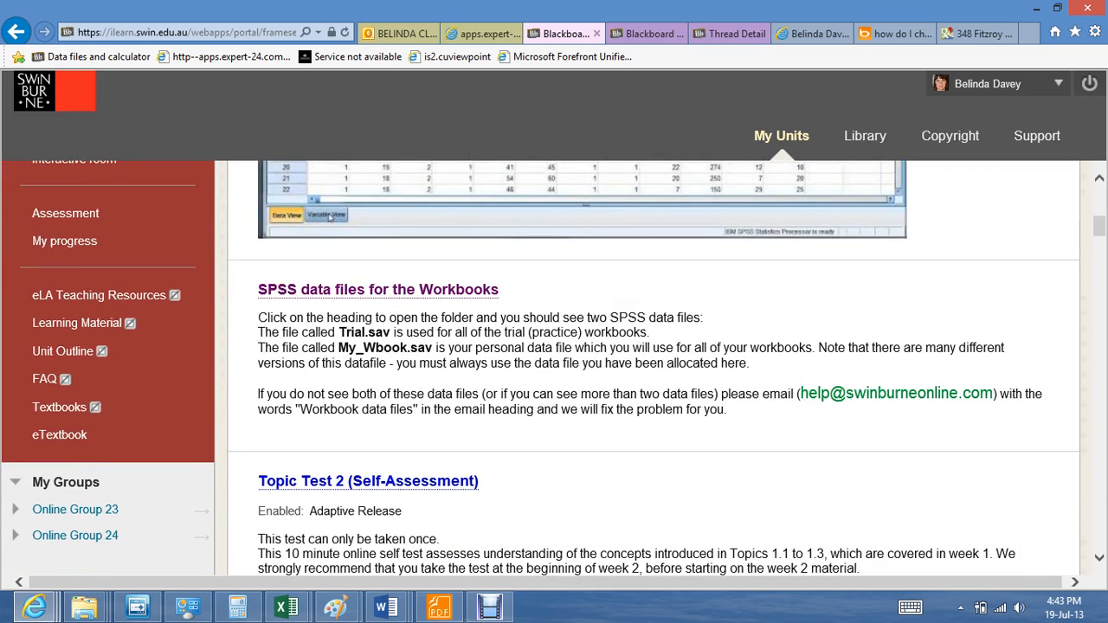
left_click(379, 290)
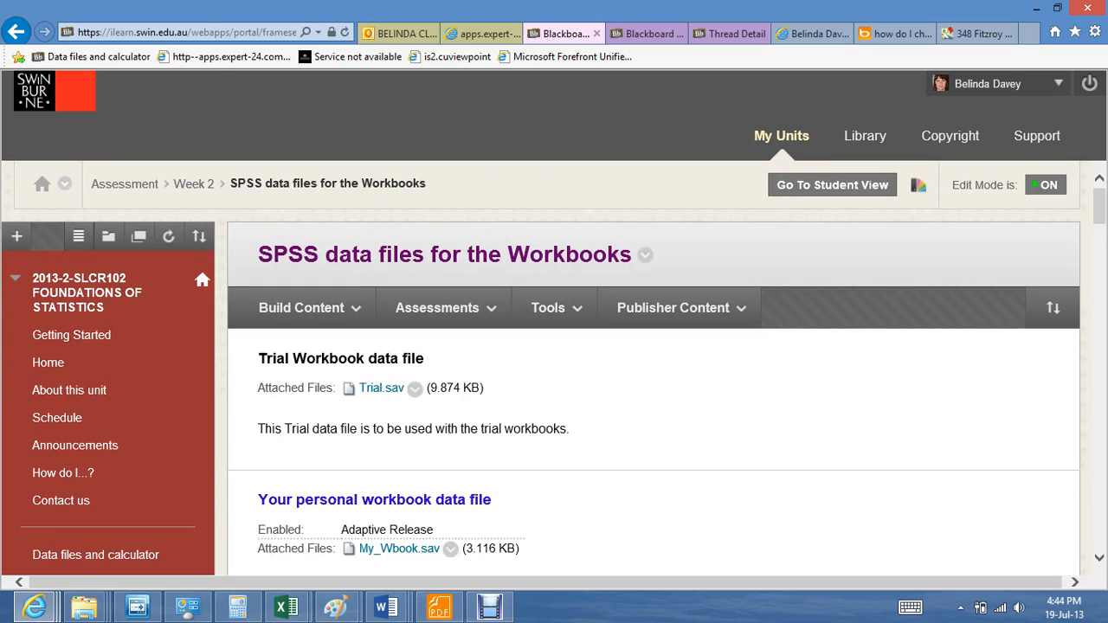
scroll(554, 364, "down", 3)
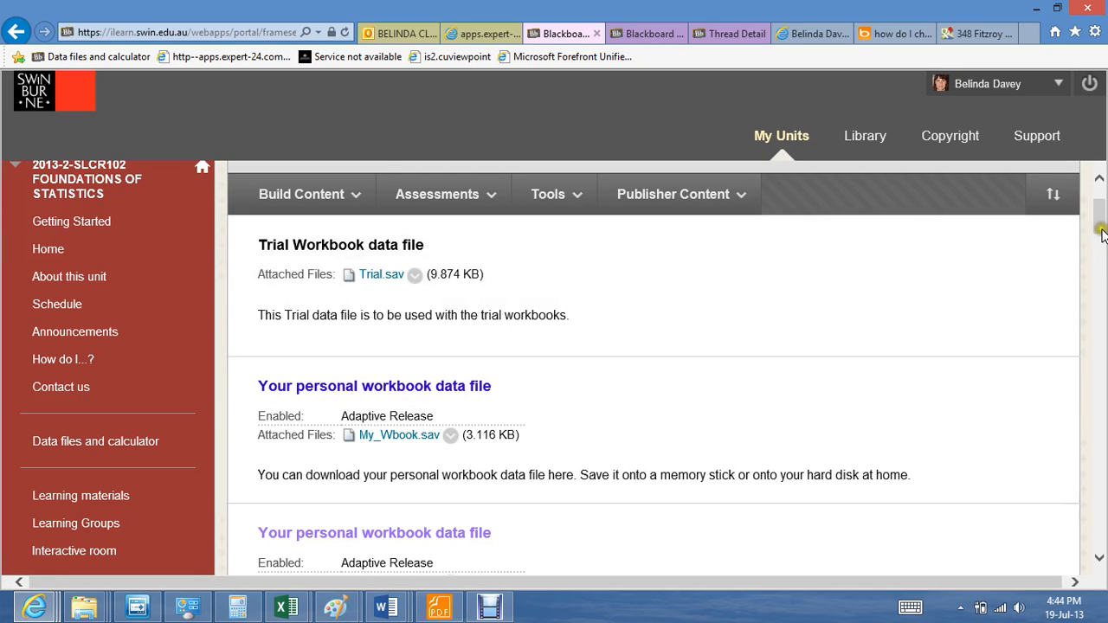
left_click_drag(1100, 231, 1102, 214)
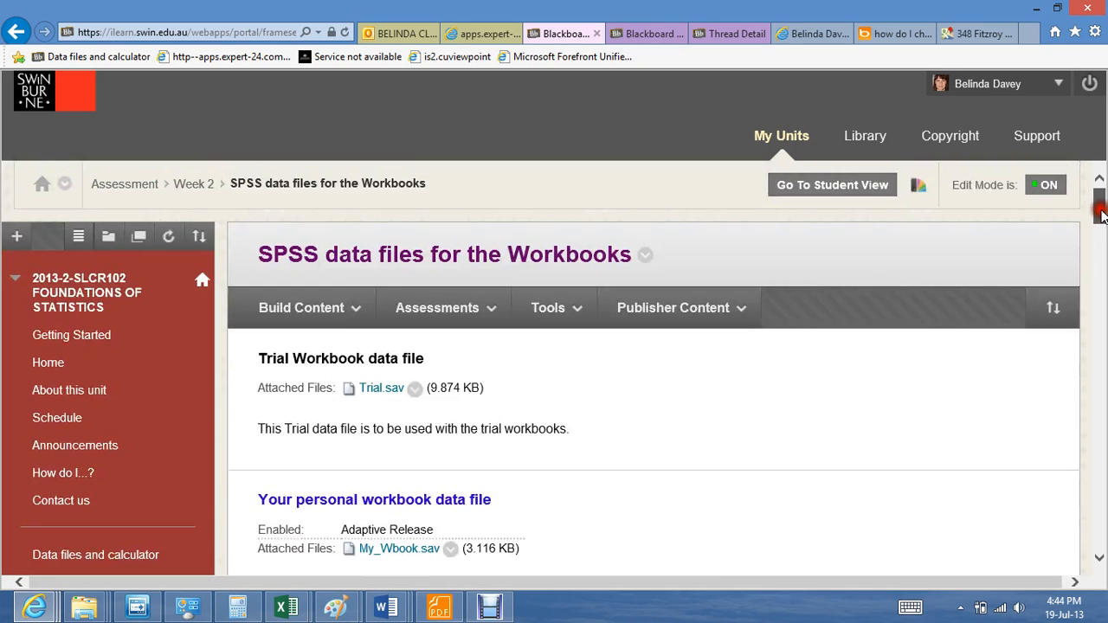
Step: Return to the Week 2 folder and review the Trial Workbook 1 and Workbook 1 entries with their print versions
left_click(194, 186)
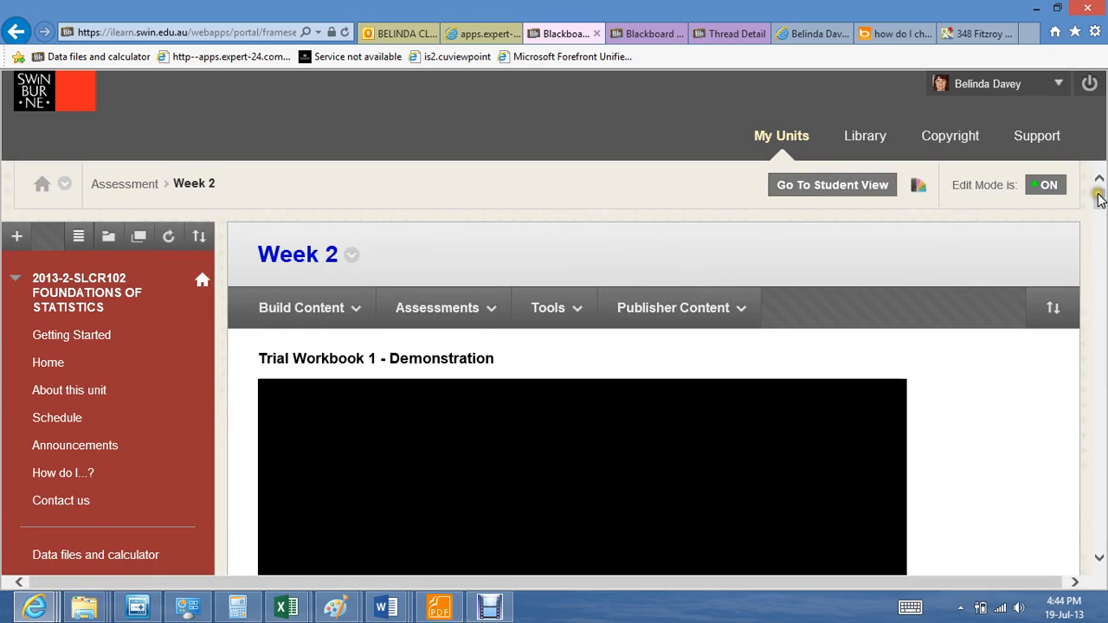
left_click_drag(1099, 195, 1103, 315)
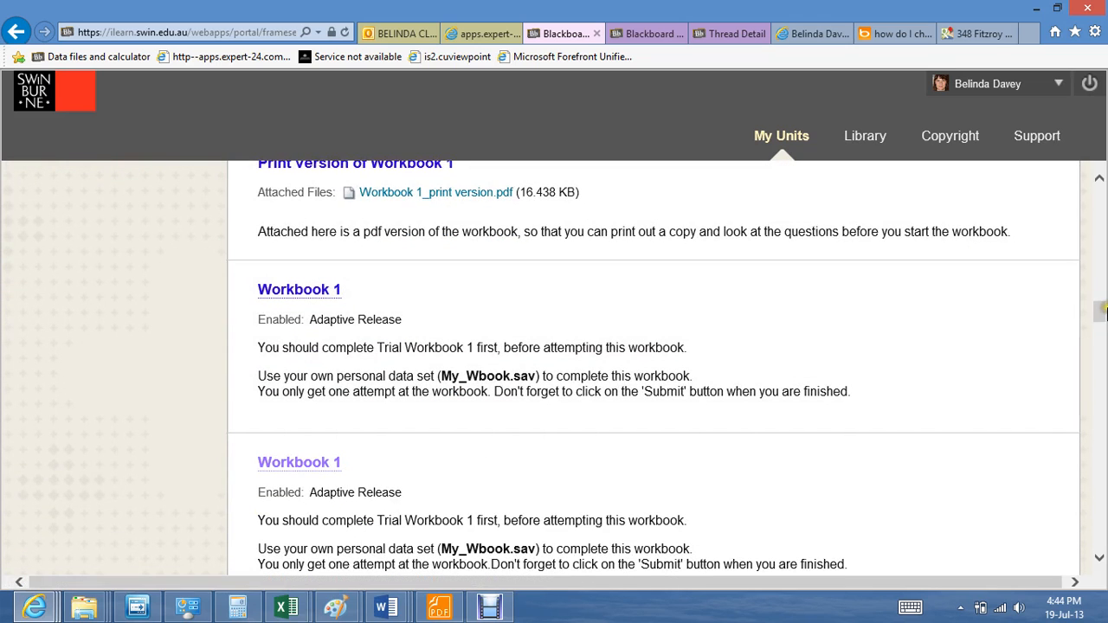
left_click_drag(1102, 305, 1102, 299)
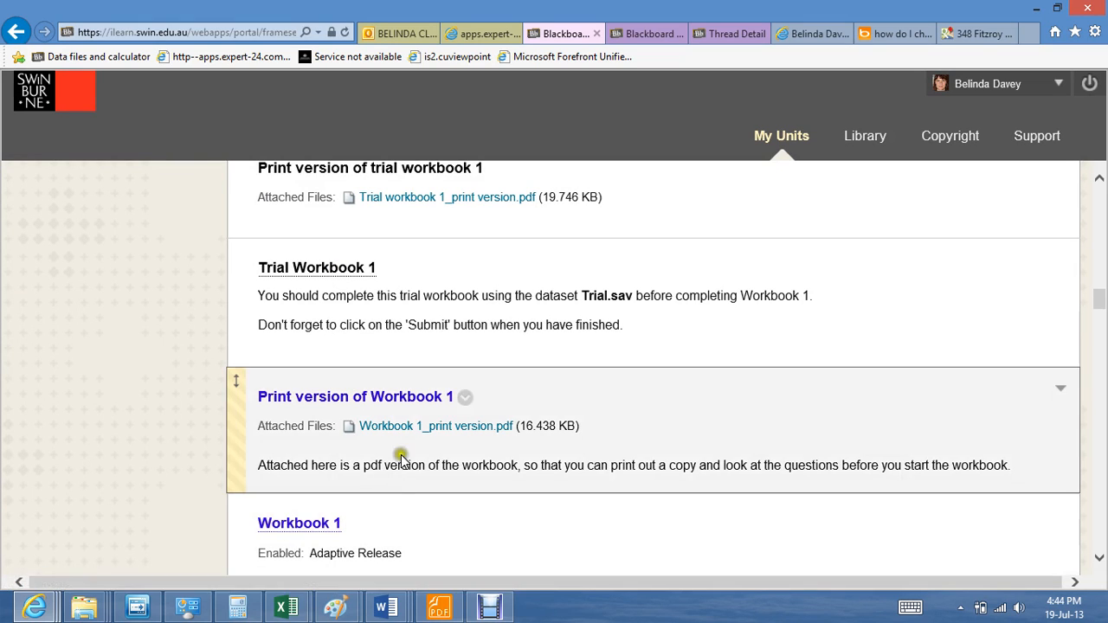
left_click(424, 428)
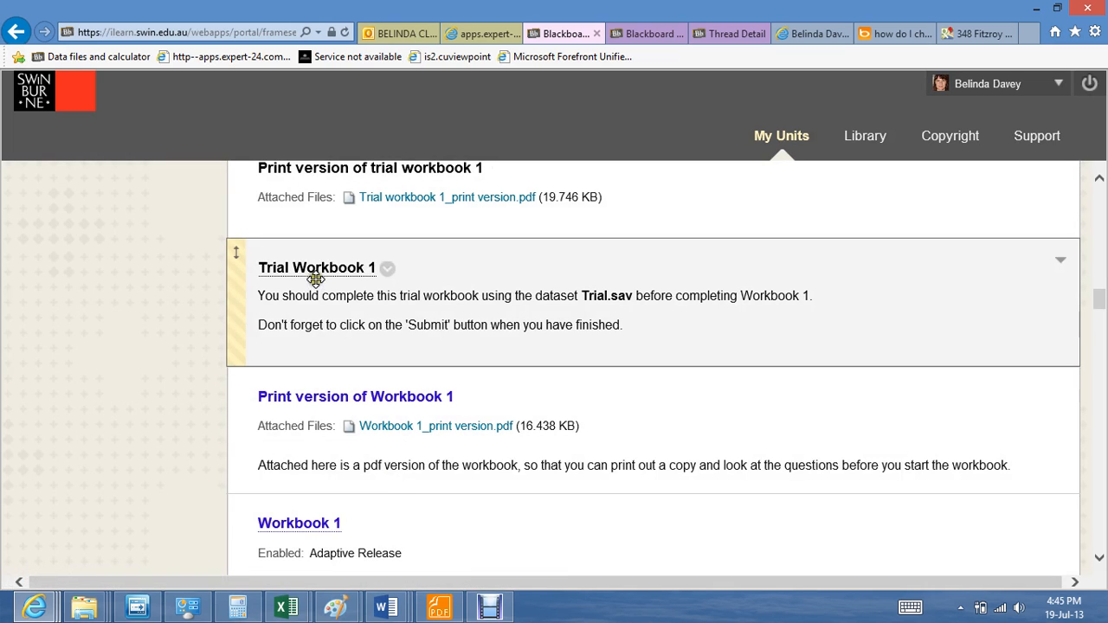
left_click_drag(314, 284, 542, 520)
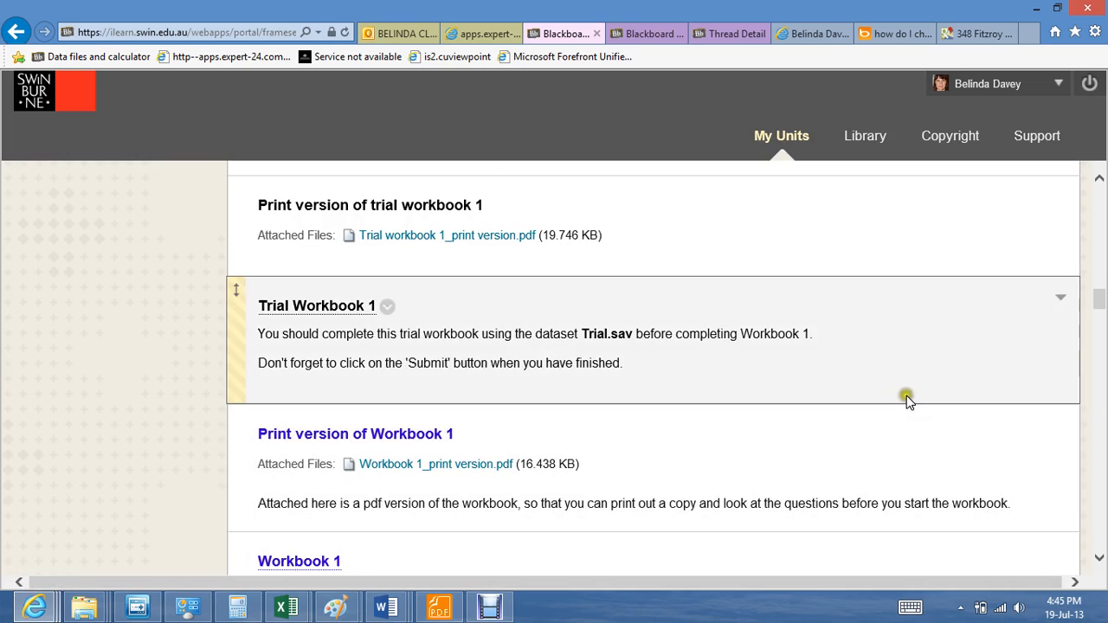
left_click_drag(1100, 303, 1100, 305)
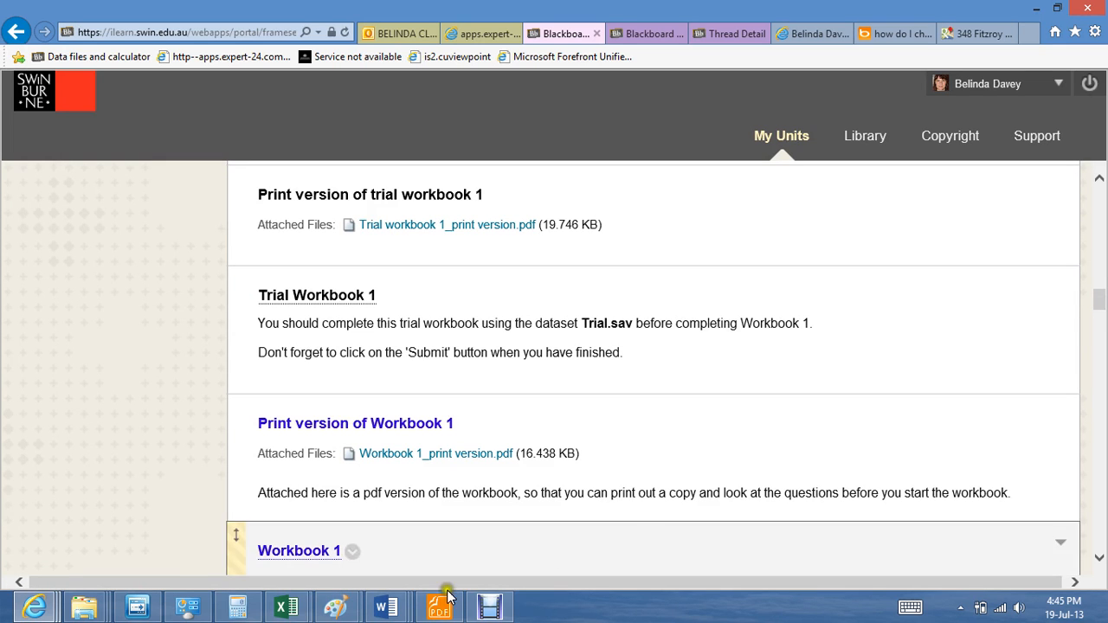
Step: Switch to File Explorer and bring up the "Data Files for text" folder
left_click(69, 608)
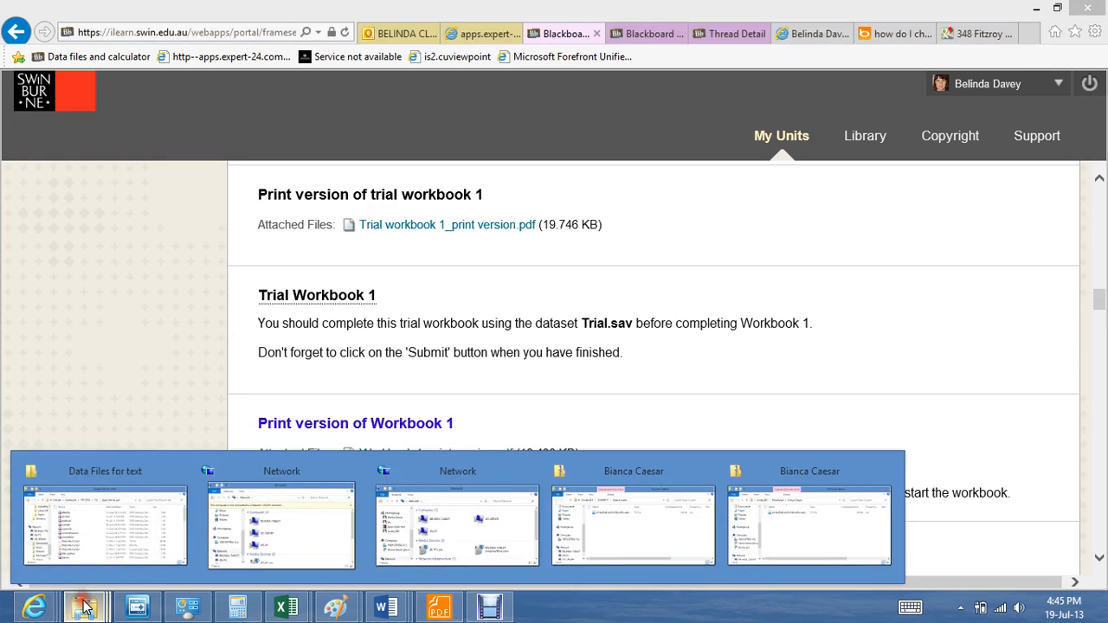
left_click(136, 537)
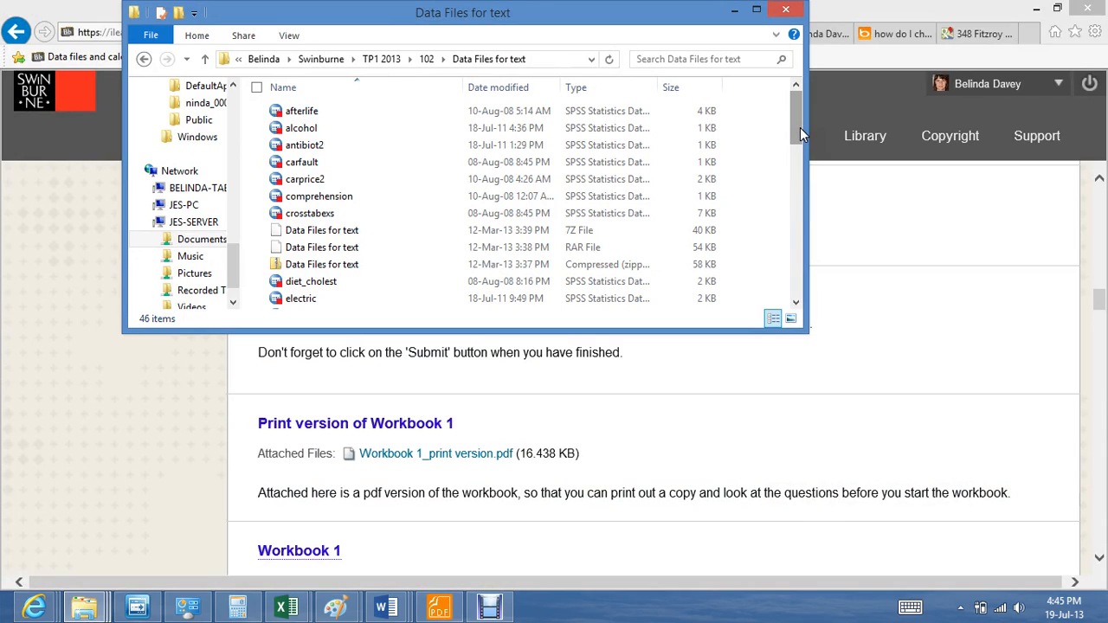
key("ctrl+F11")
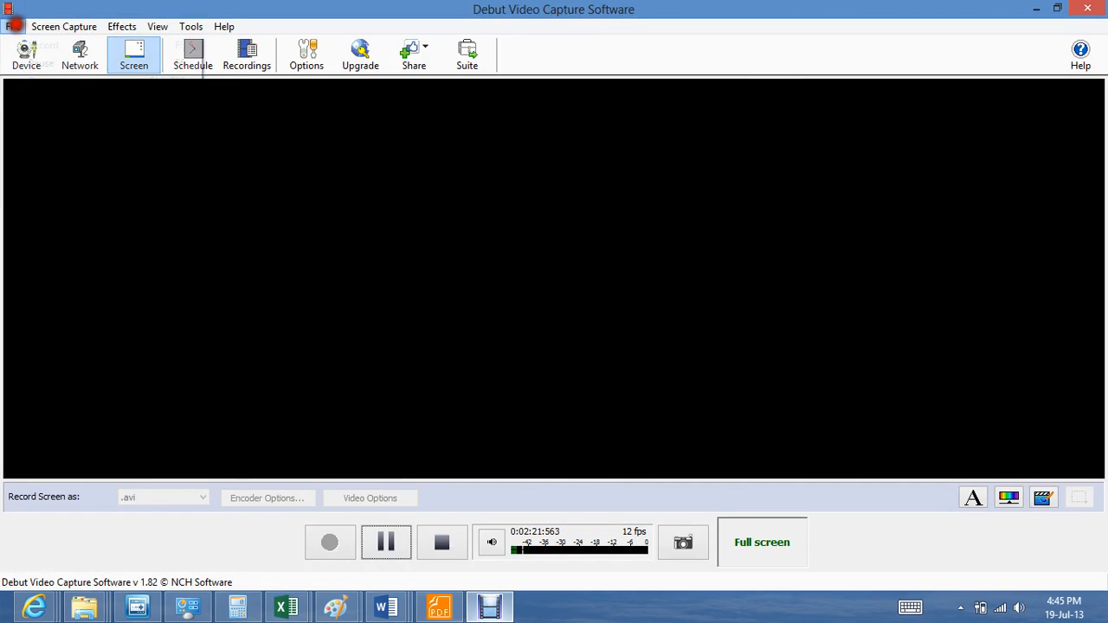
key("alt+f")
key("Escape")
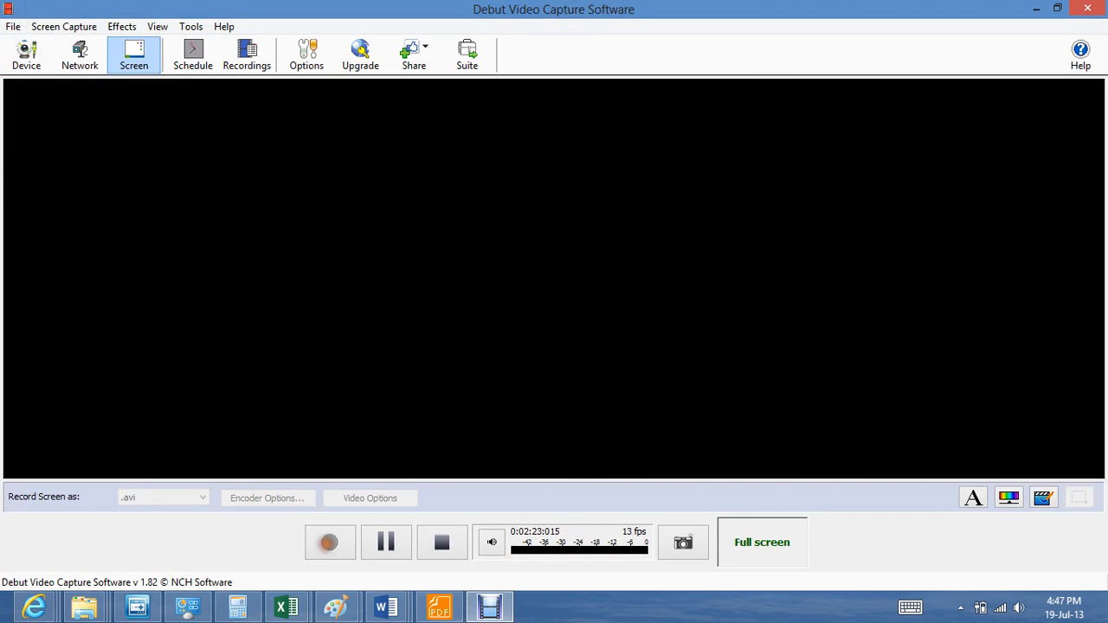
Step: Bring the "Data Files for text" folder back up in File Explorer and open the data file pcown in SPSS
mouse_move(35, 606)
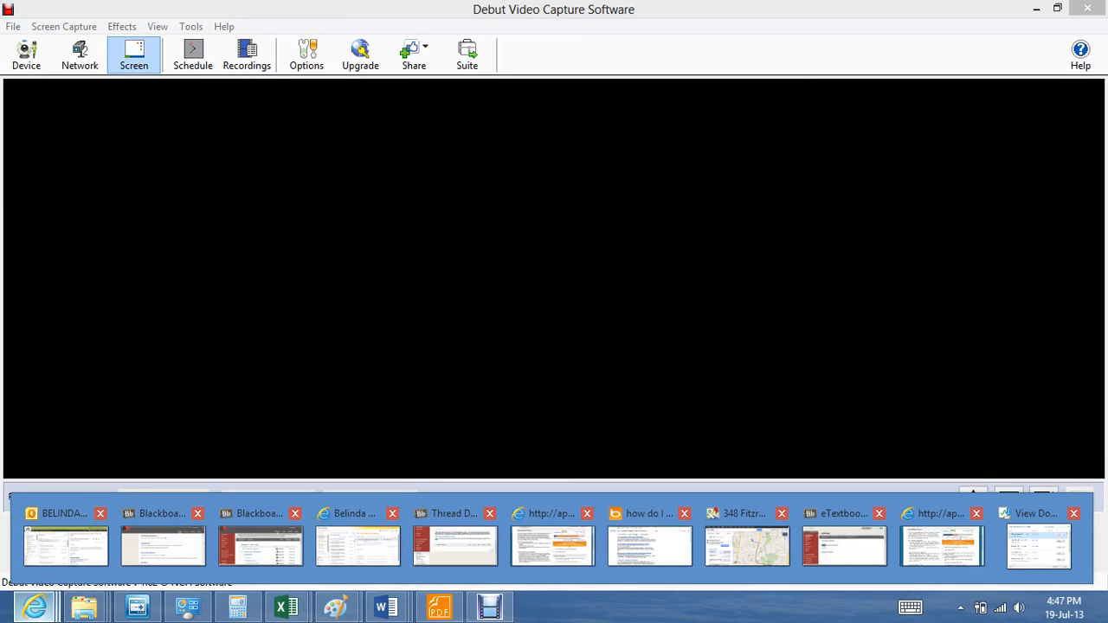
mouse_move(84, 606)
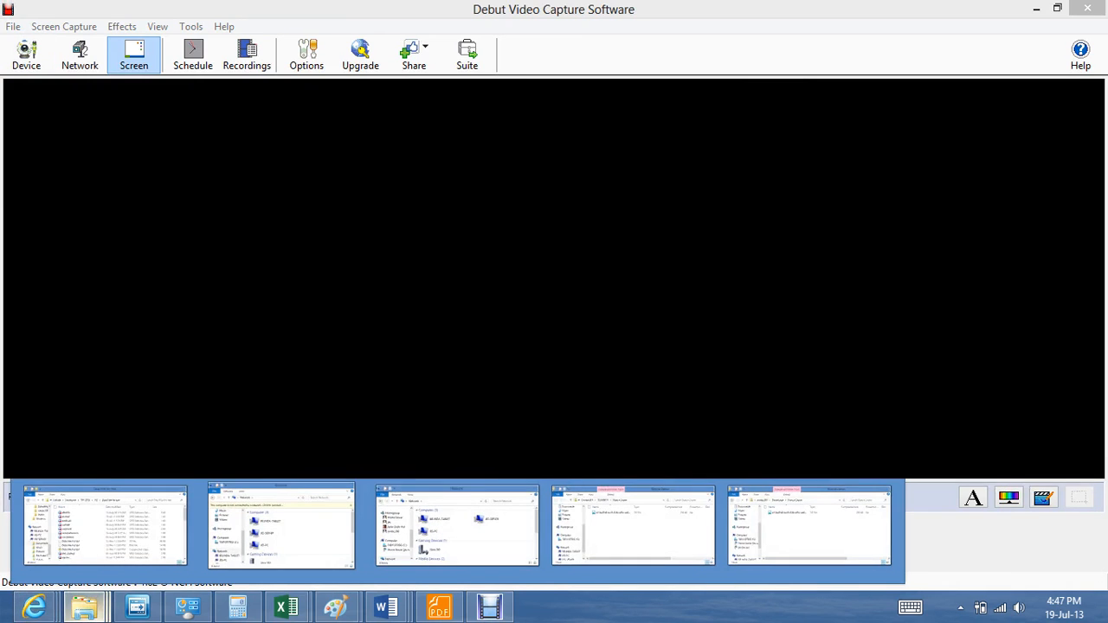
left_click(105, 526)
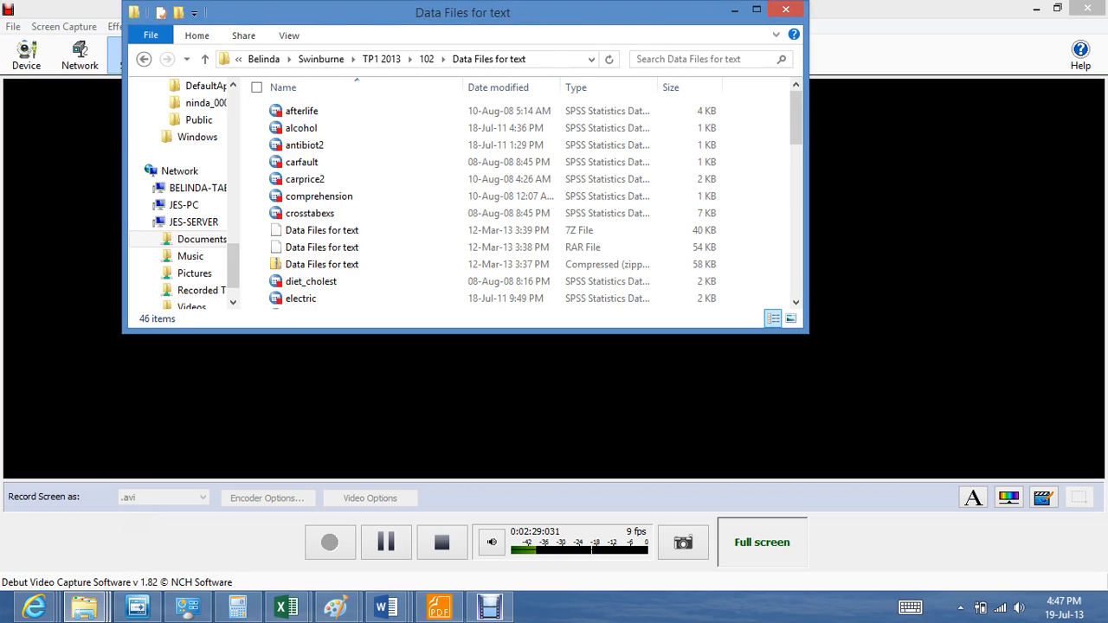
left_click_drag(794, 125, 804, 214)
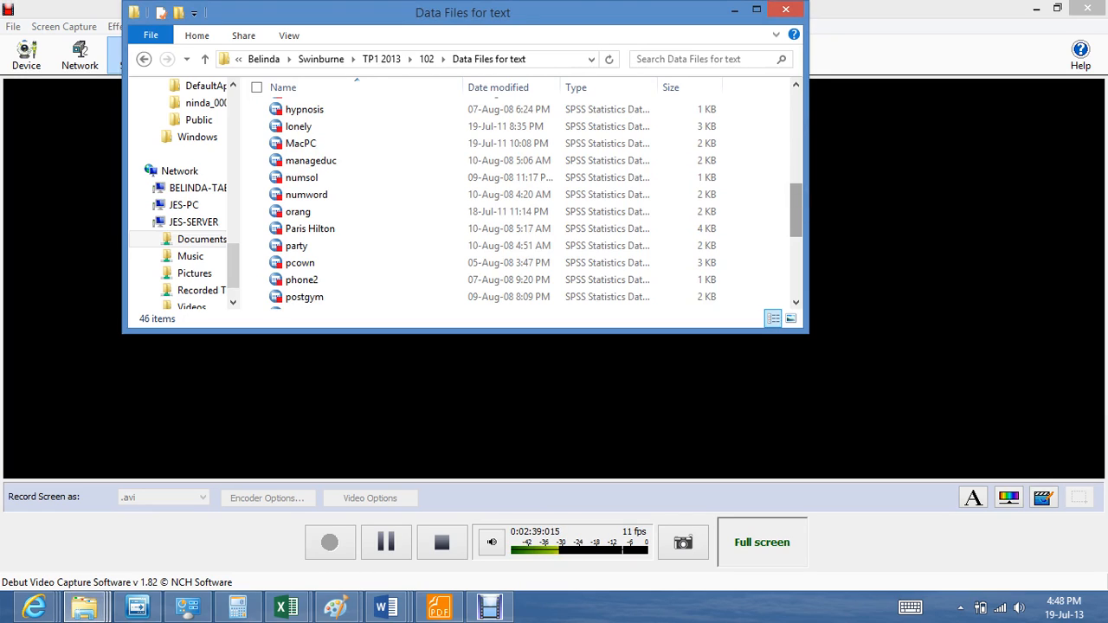
scroll(779, 217, "down", 2)
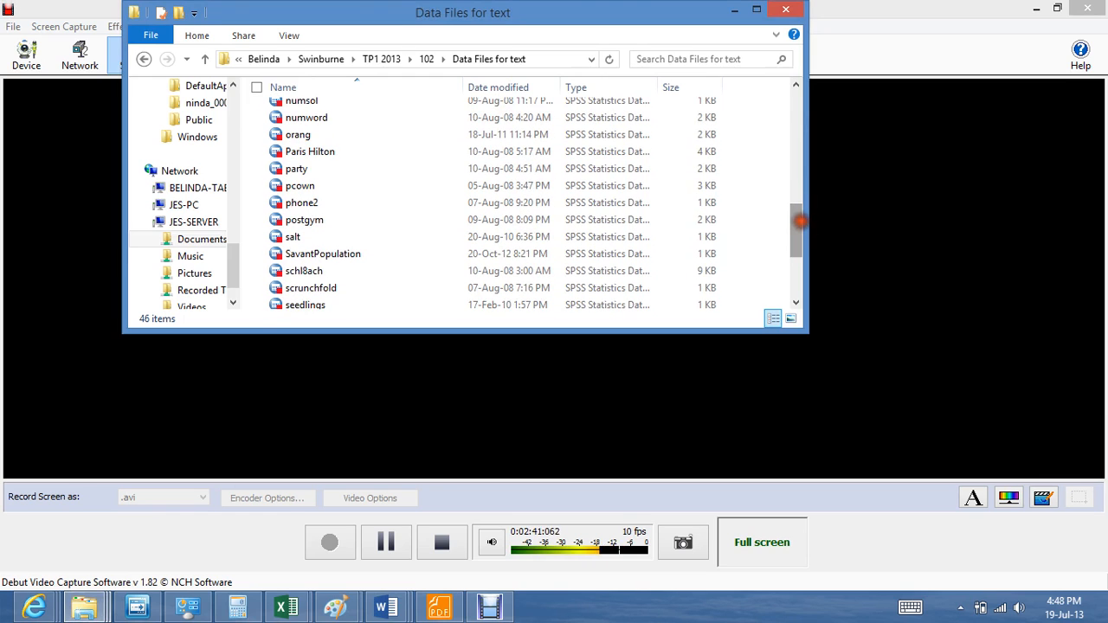
double_click(298, 185)
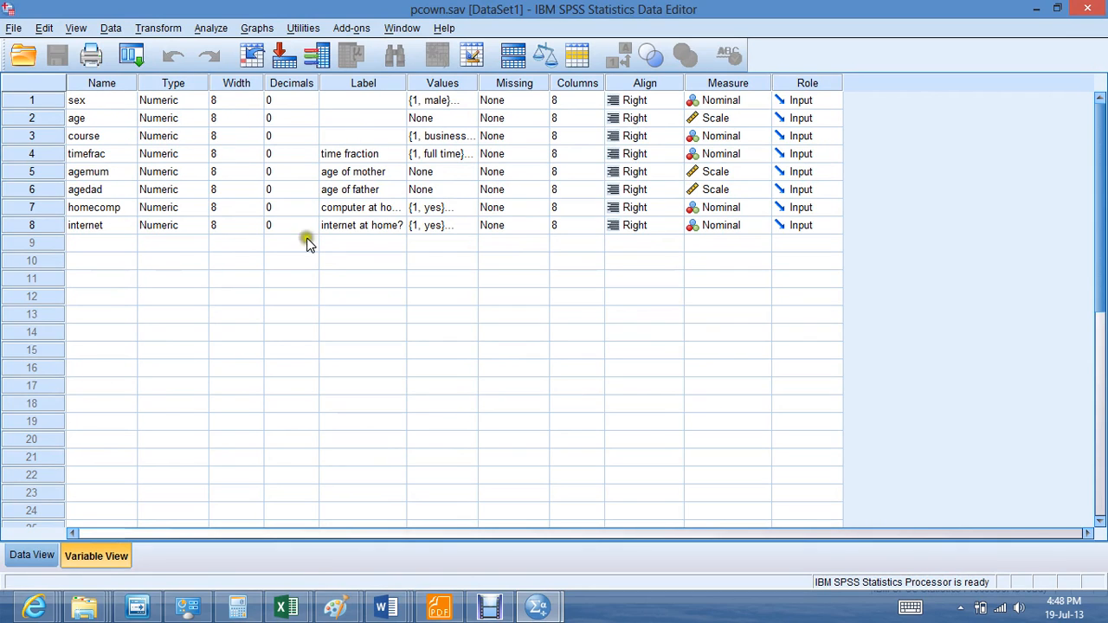
Step: View the recorded cases of pcown in Data View and return to Variable View
left_click(26, 559)
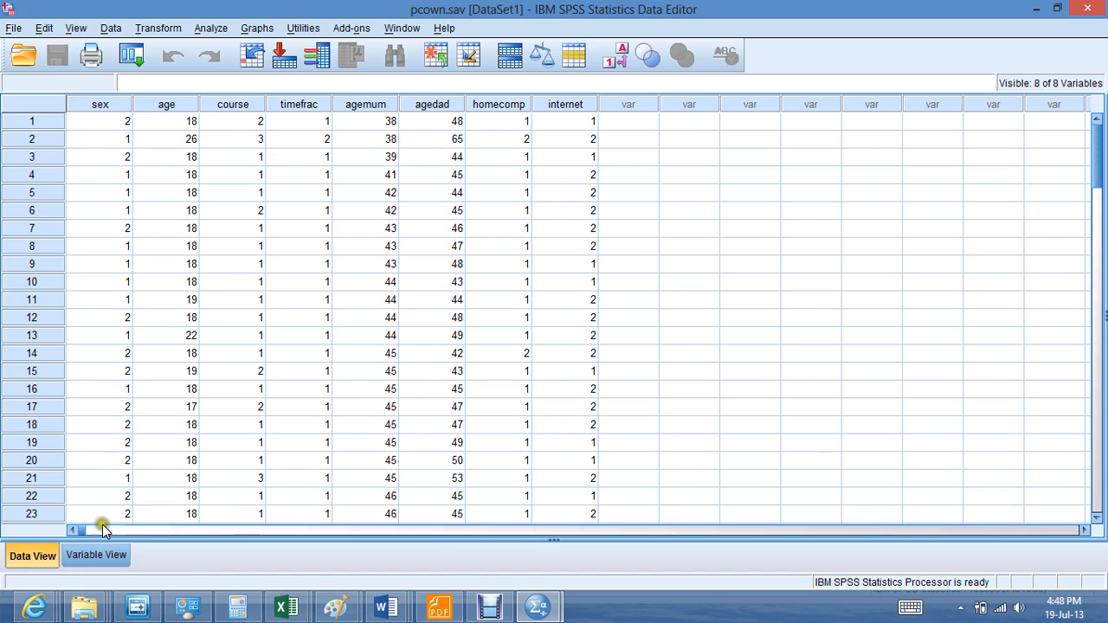
left_click(102, 556)
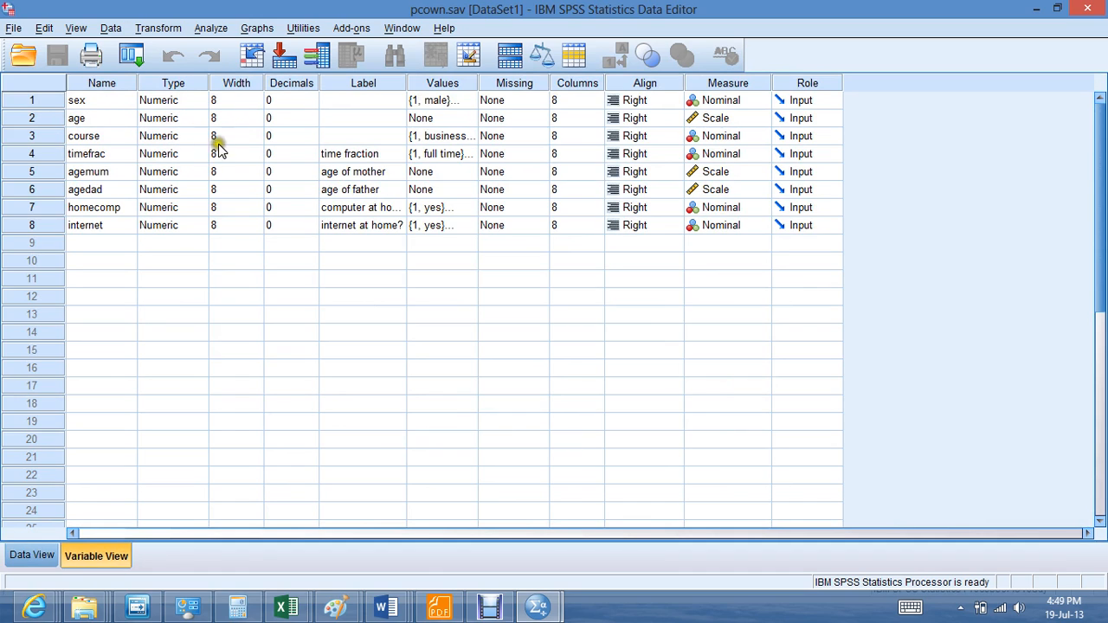
Step: Review the variable type options for the sex variable, trying String and confirming Numeric
left_click(191, 101)
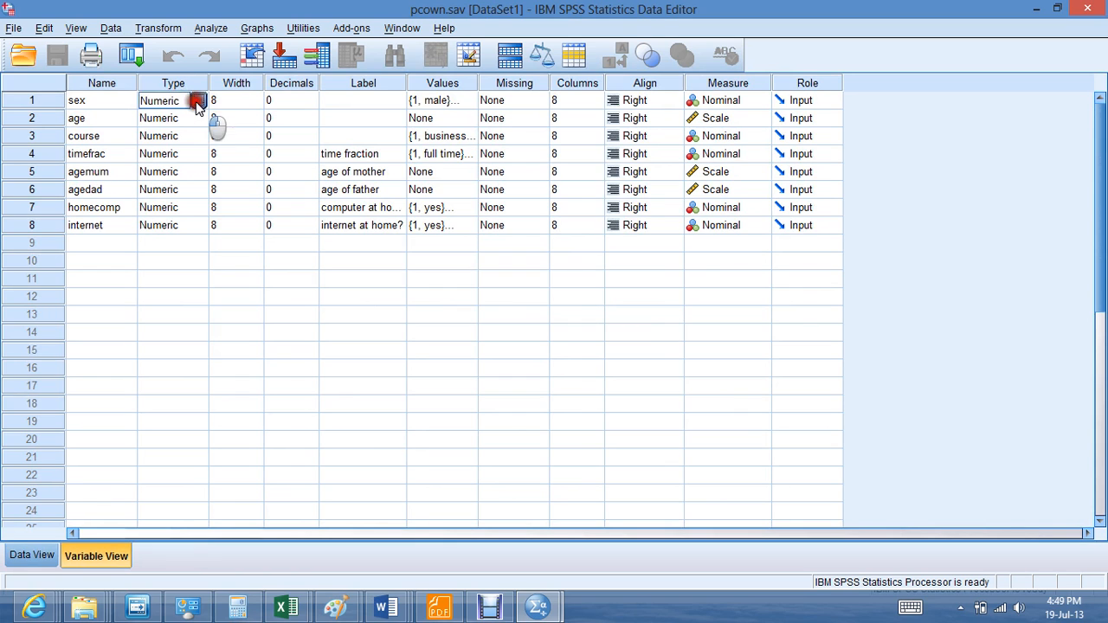
left_click(200, 100)
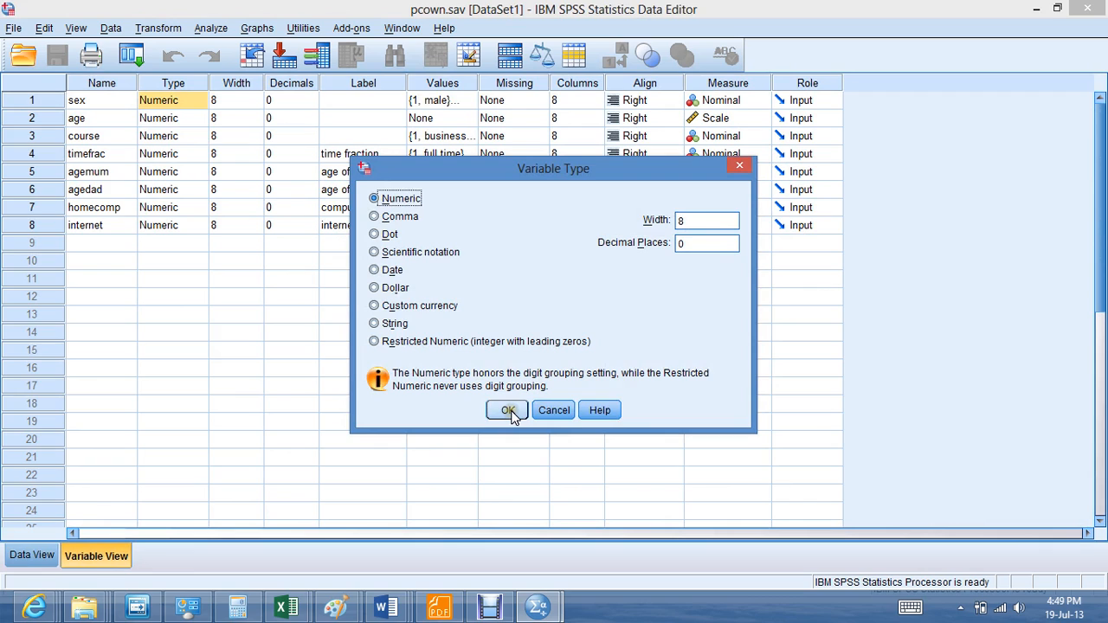
left_click(374, 326)
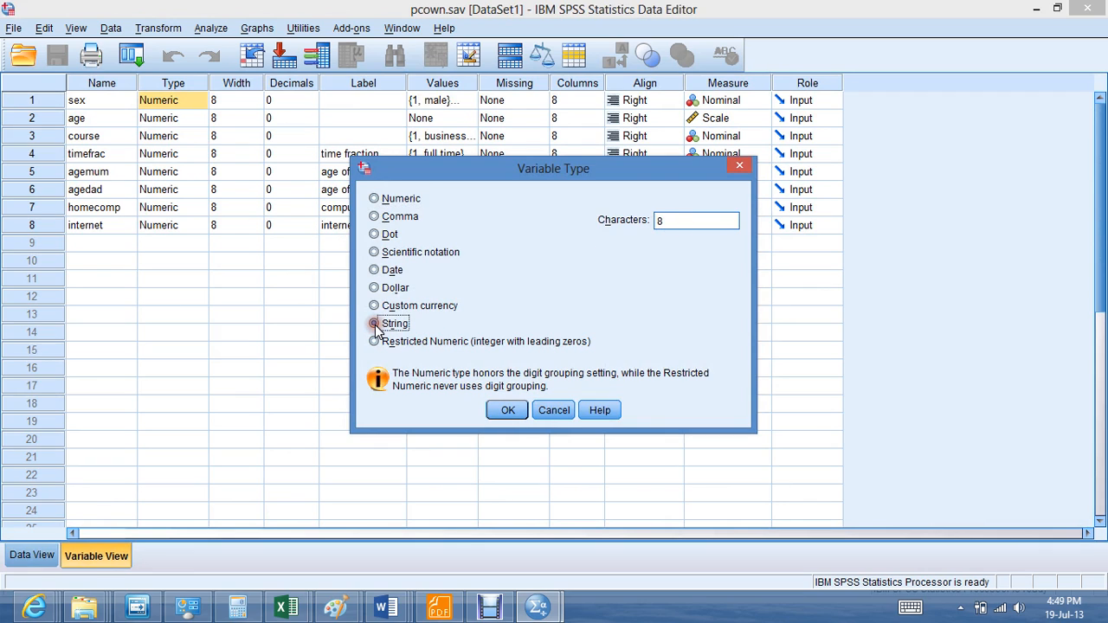
left_click(374, 198)
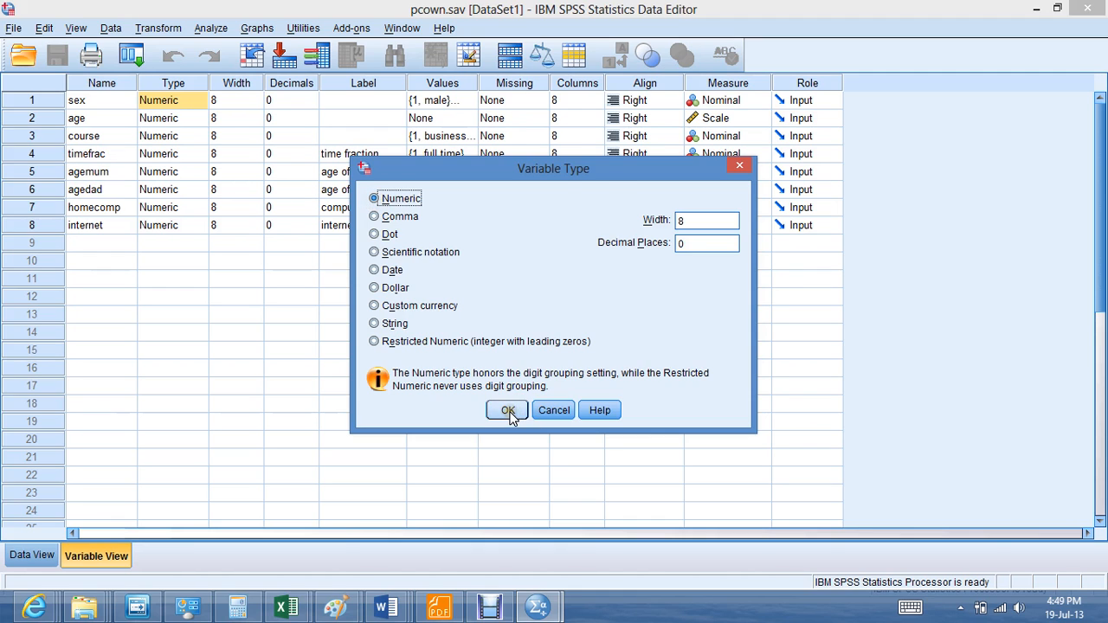
left_click(511, 412)
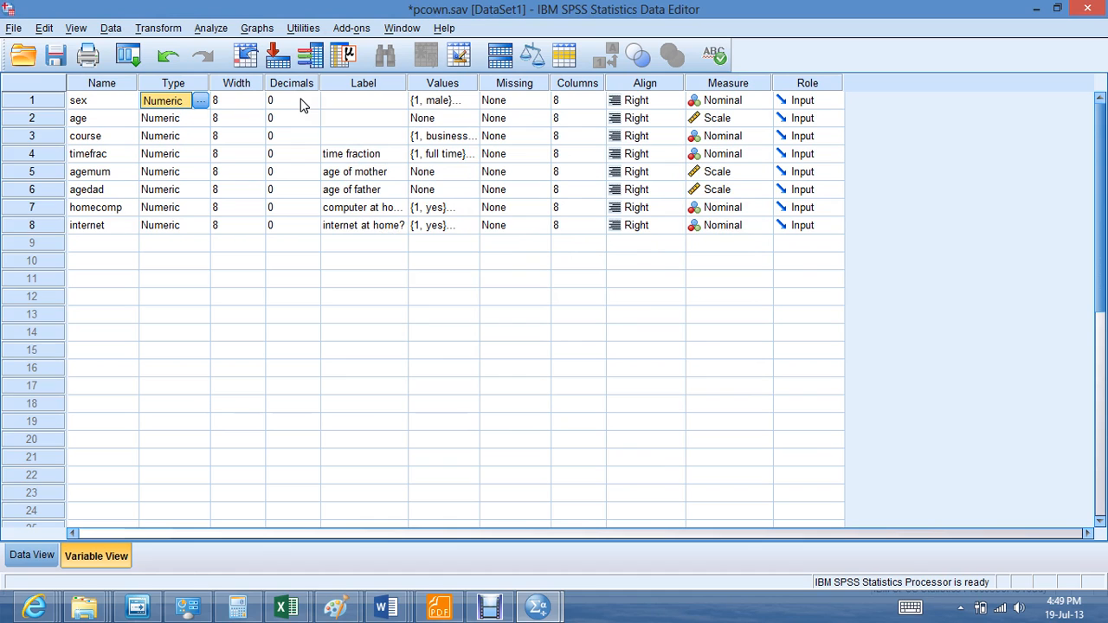
Step: Remove the male label from the value labels of the sex variable and add it again as 1 = male
left_click(468, 102)
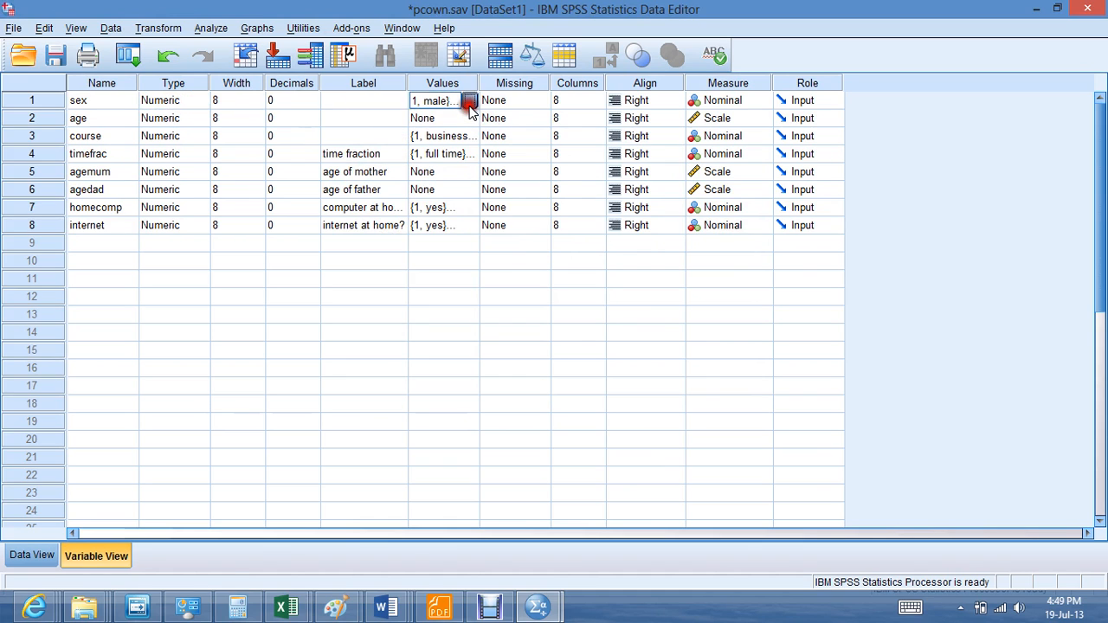
left_click(468, 102)
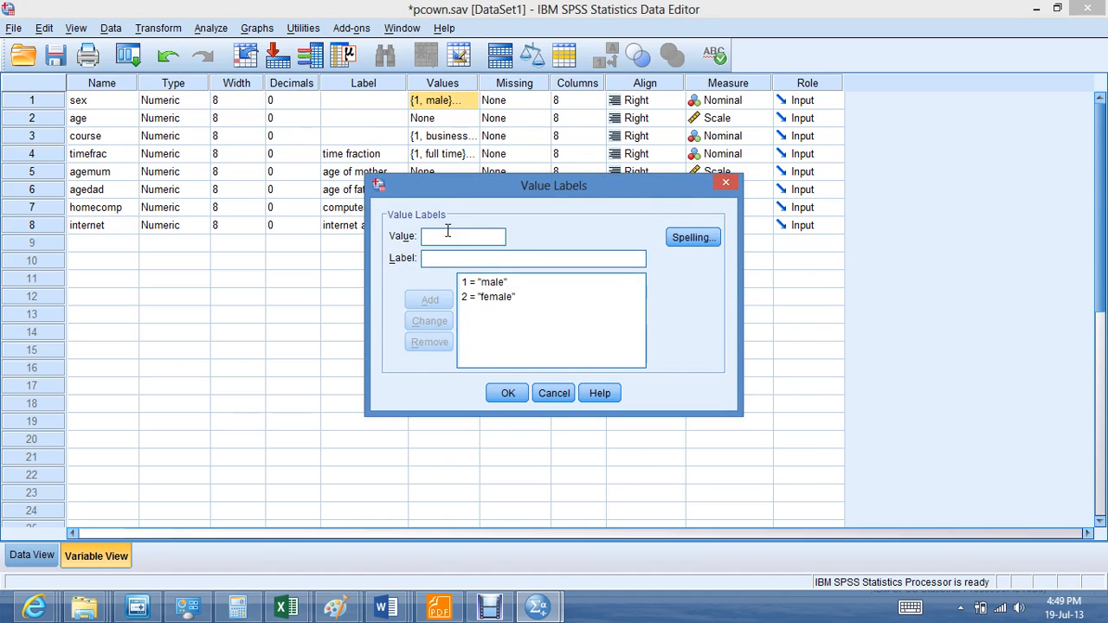
type("3")
key("BackSpace")
left_click(486, 283)
left_click(429, 342)
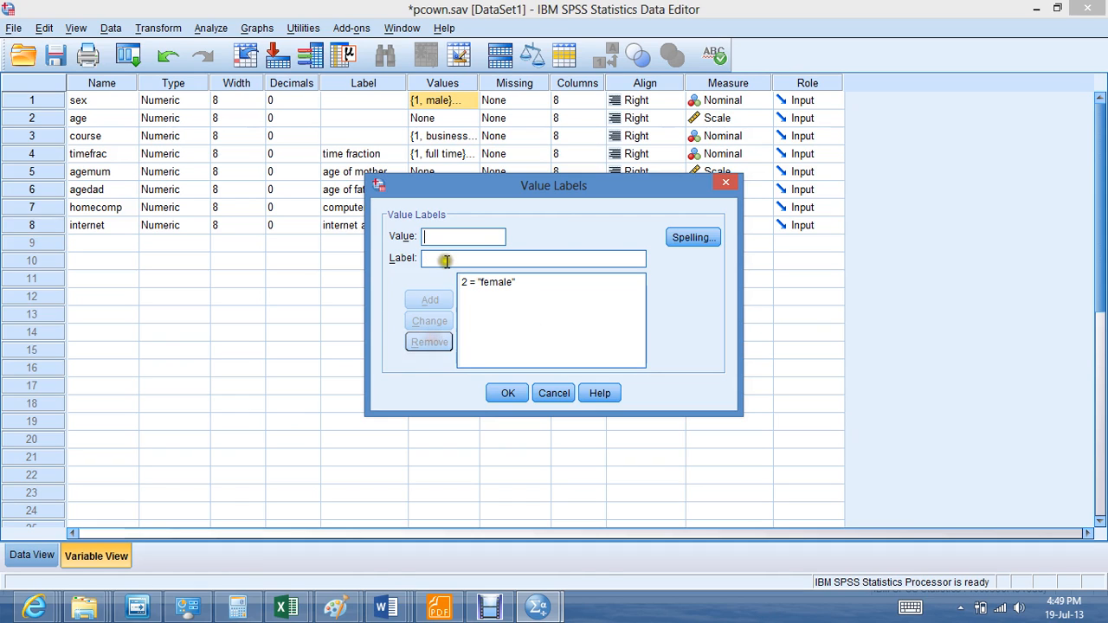
type("1 = \"male")
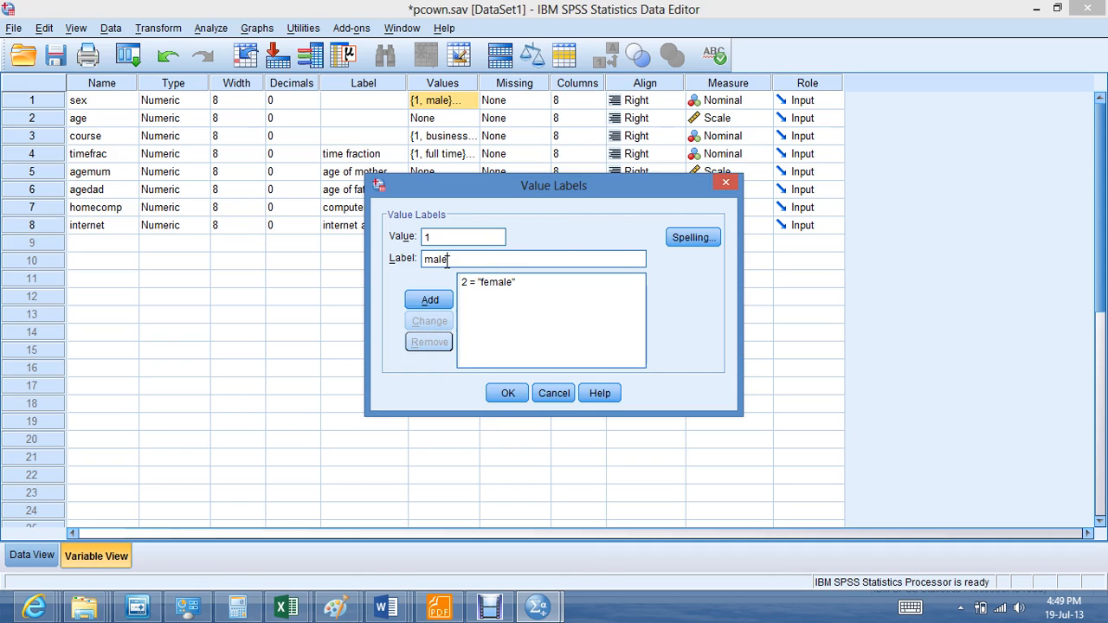
key("Return")
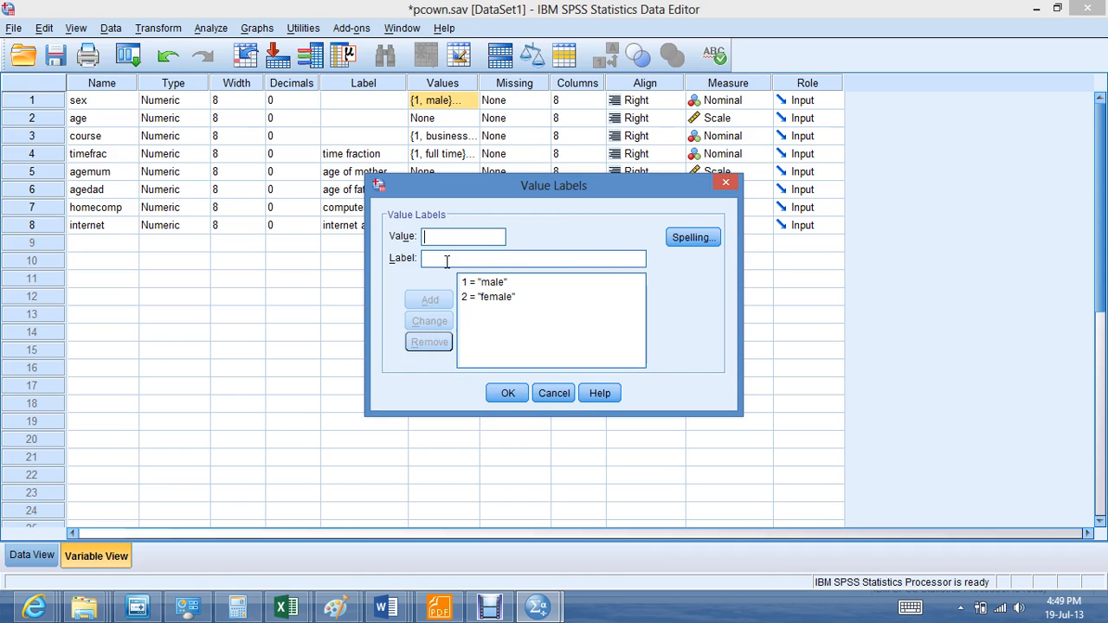
left_click(506, 391)
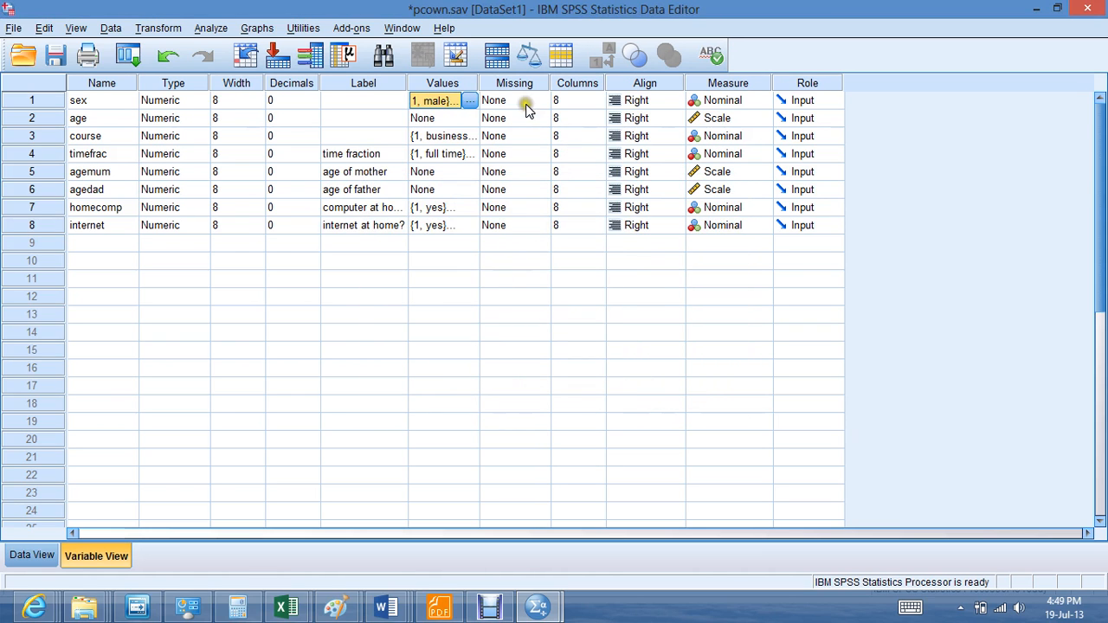
Step: Review the missing value settings of the sex variable
left_click(528, 102)
left_click(538, 102)
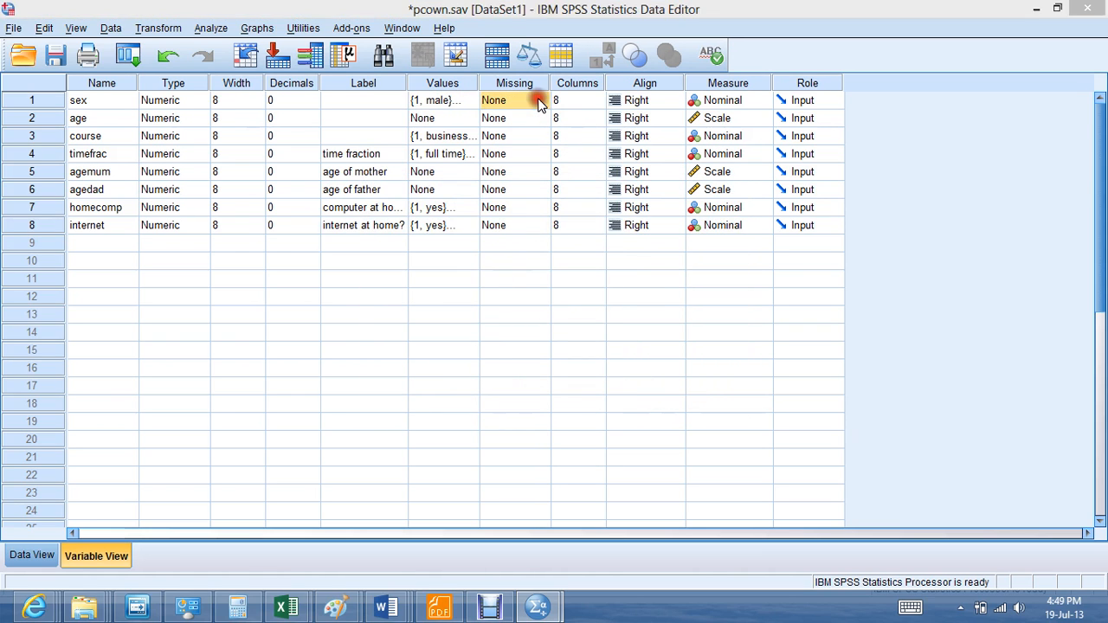
left_click(557, 367)
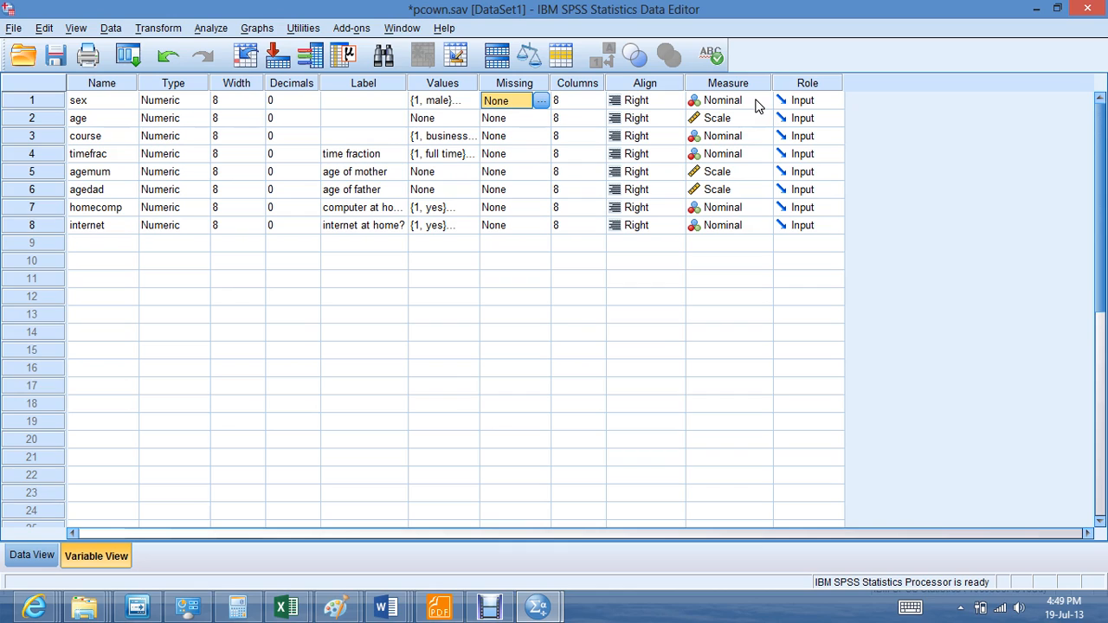
Step: Review the measurement level options for sex and age, choosing Nominal for sex and Scale for age
left_click(759, 102)
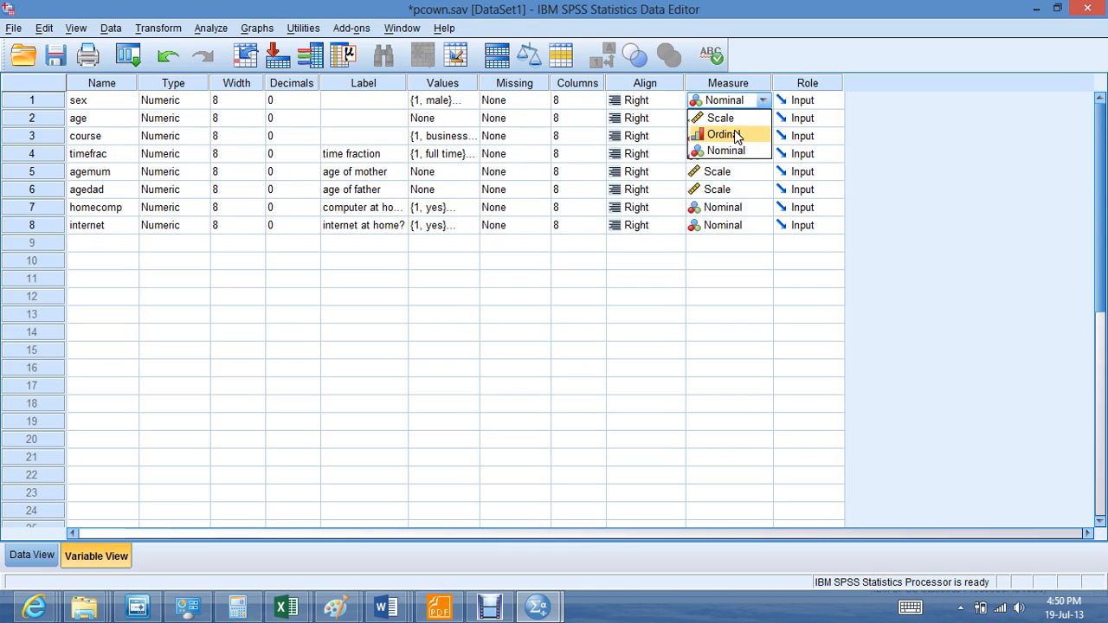
left_click(727, 151)
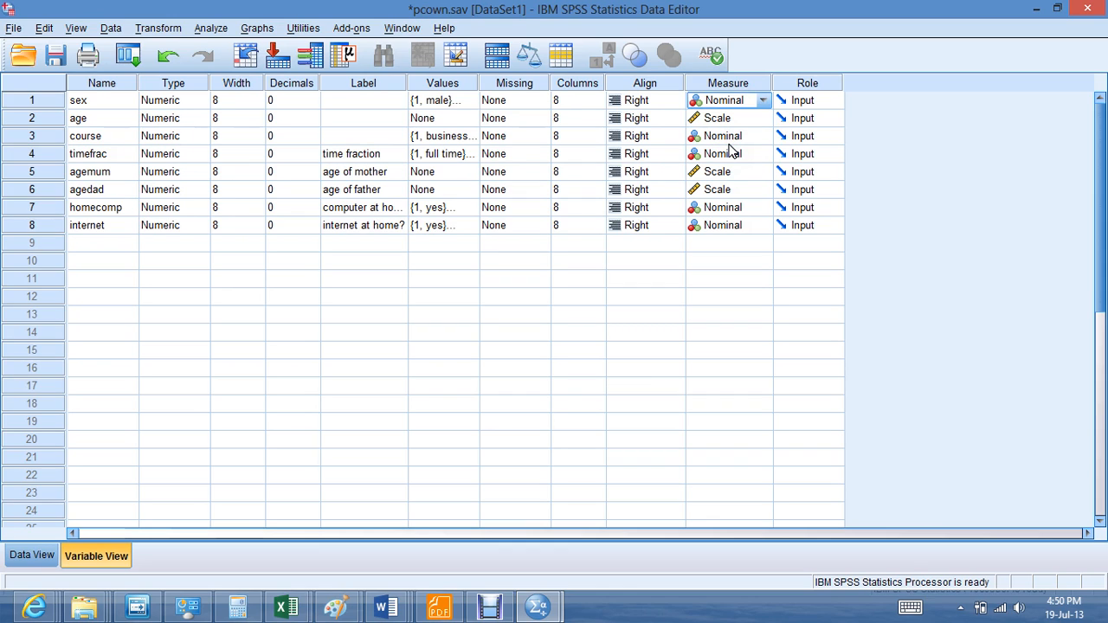
left_click(743, 137)
left_click(736, 118)
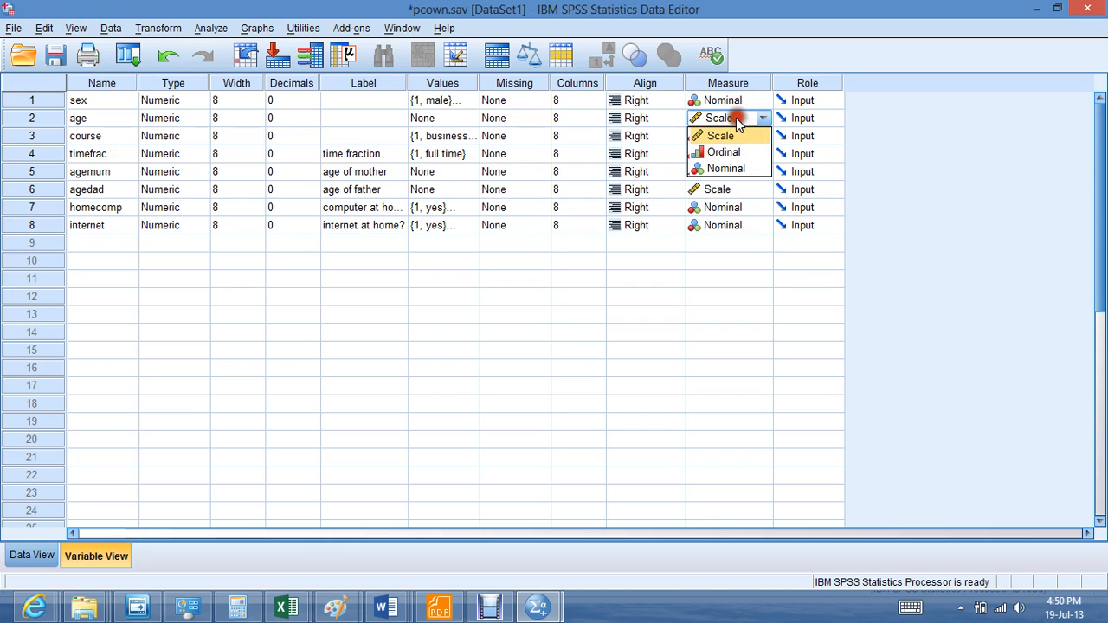
left_click(727, 137)
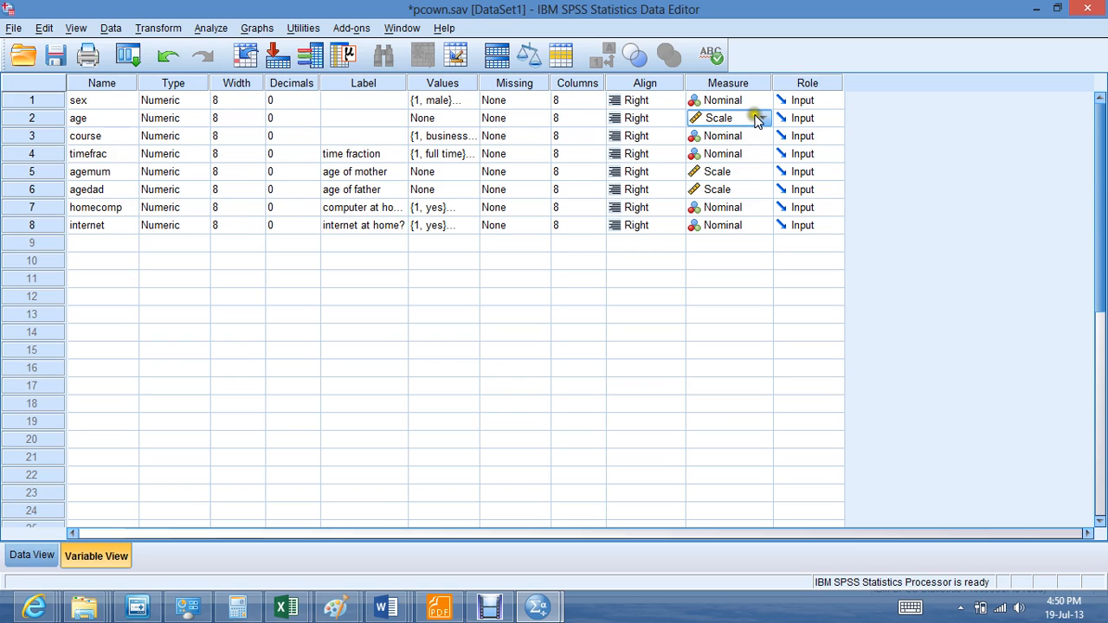
left_click(762, 119)
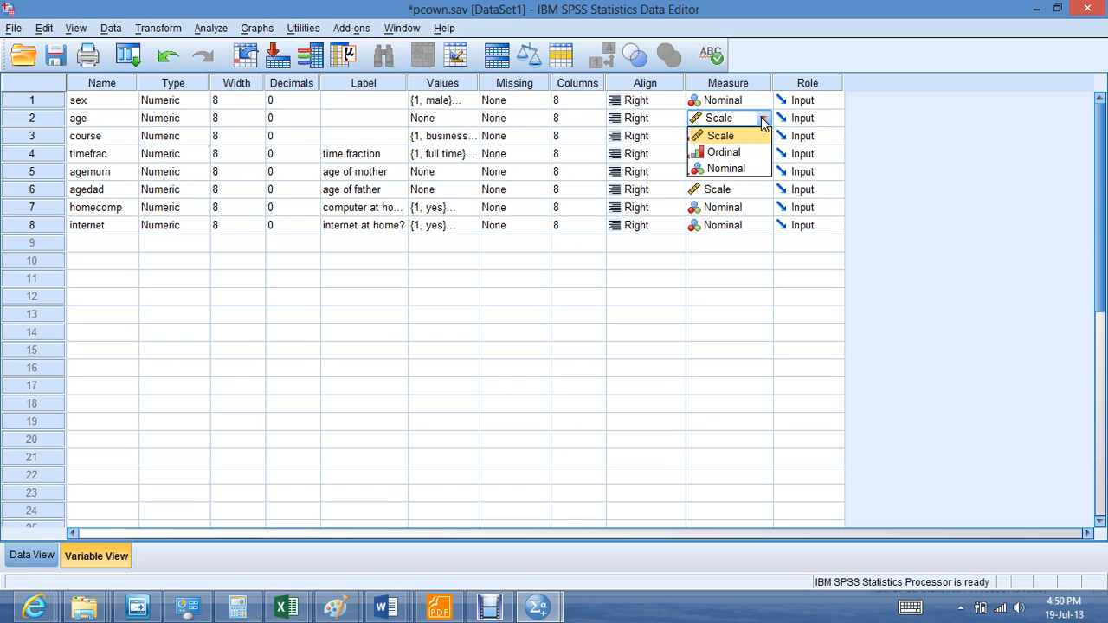
left_click(761, 119)
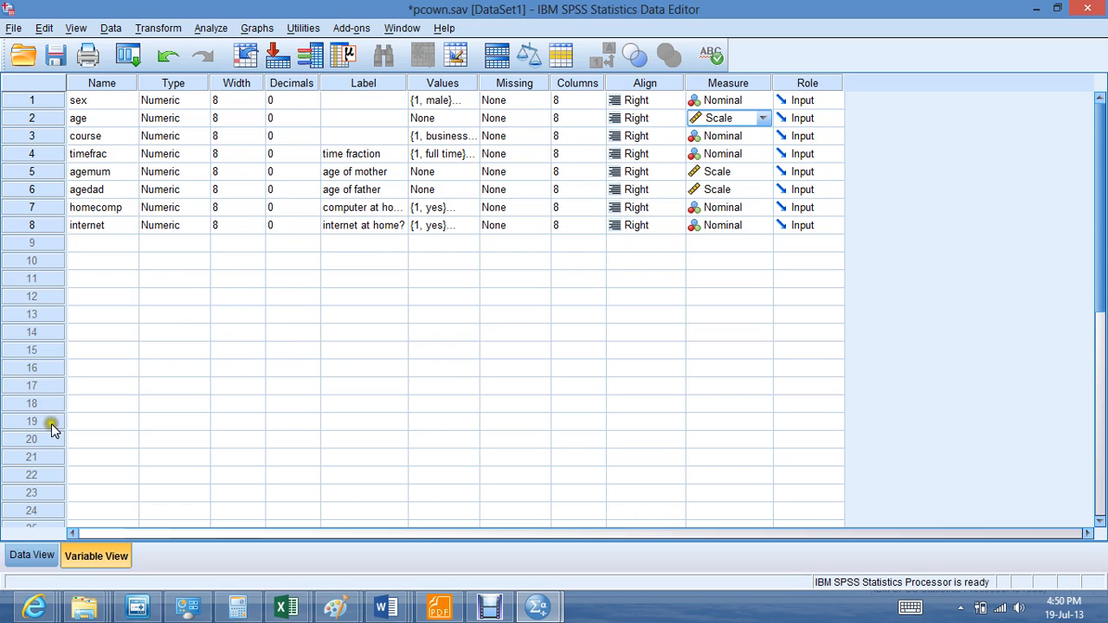
Step: Return to Data View and set up a Frequencies analysis of the variables sex and course
left_click(31, 557)
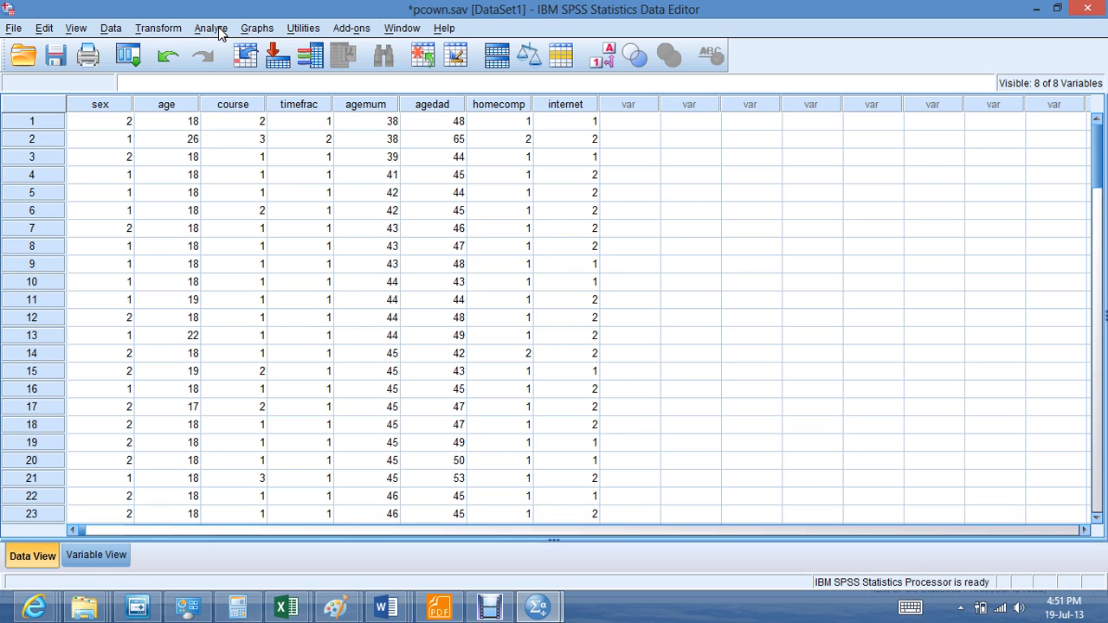
left_click(216, 30)
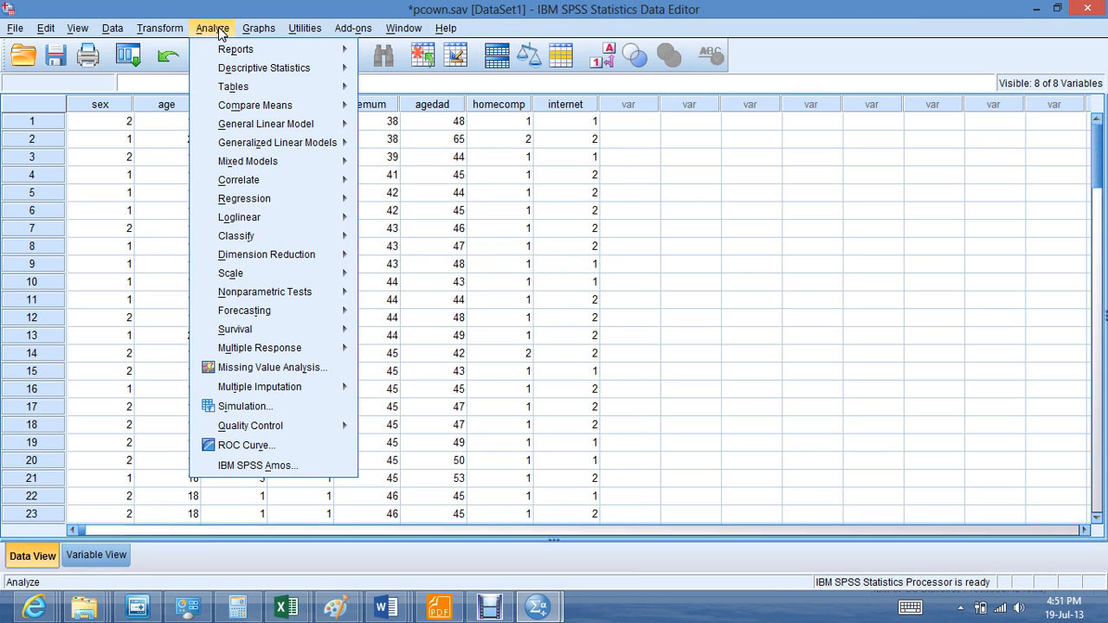
mouse_move(219, 66)
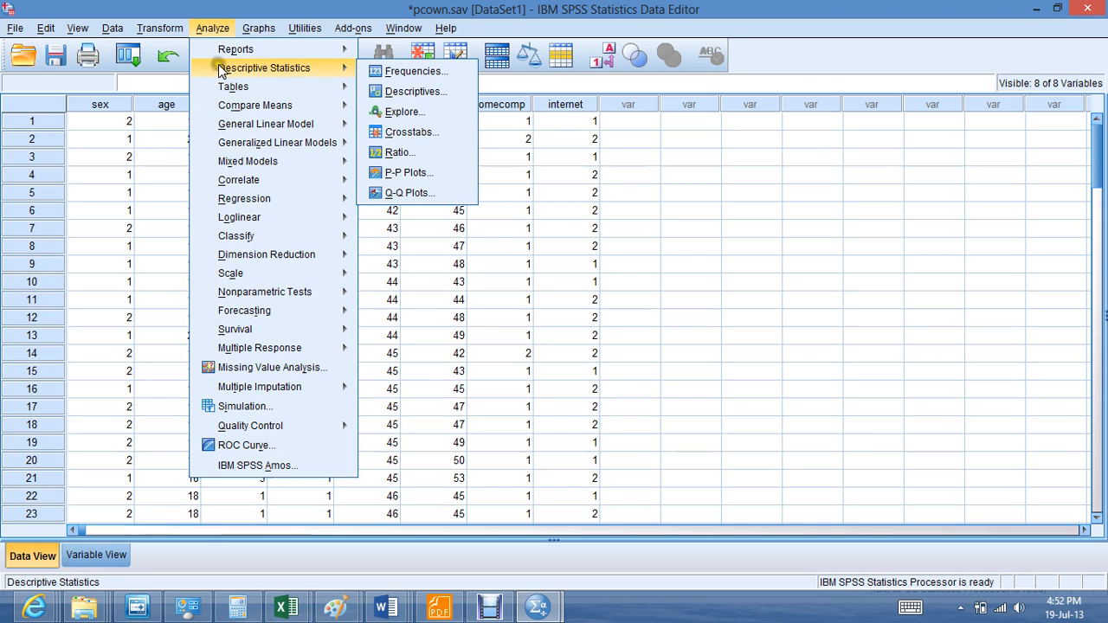
left_click(381, 71)
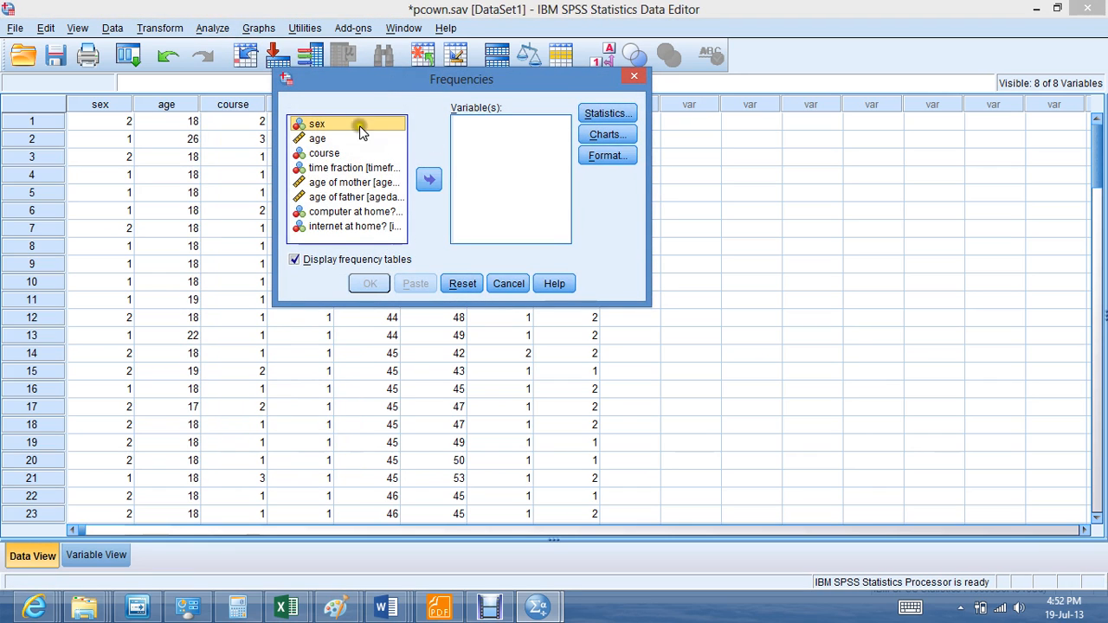
left_click(427, 178)
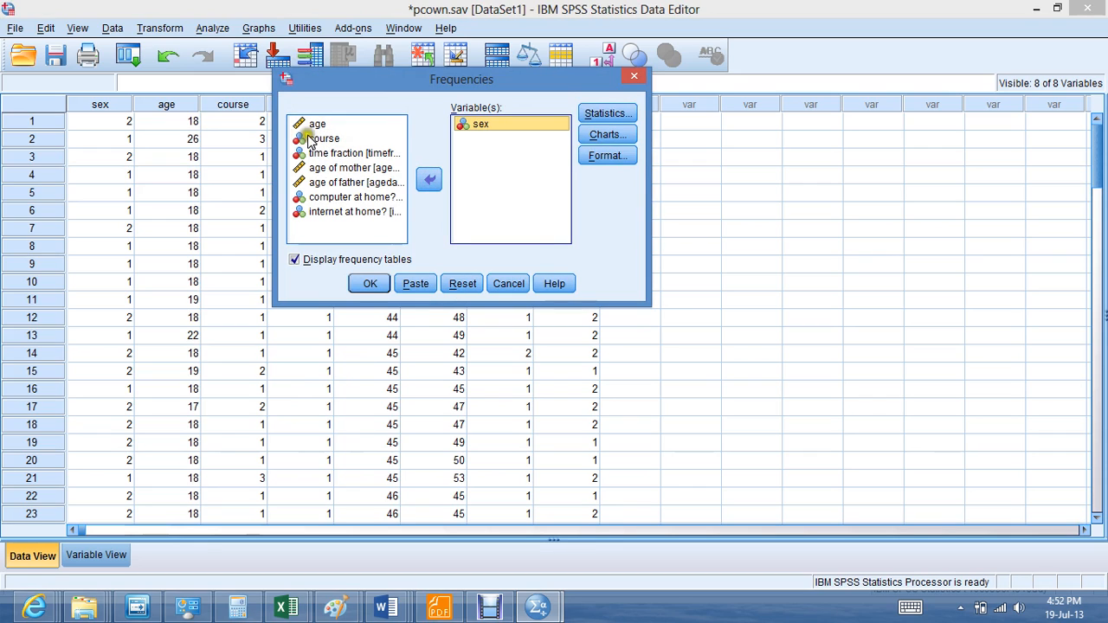
left_click(327, 141)
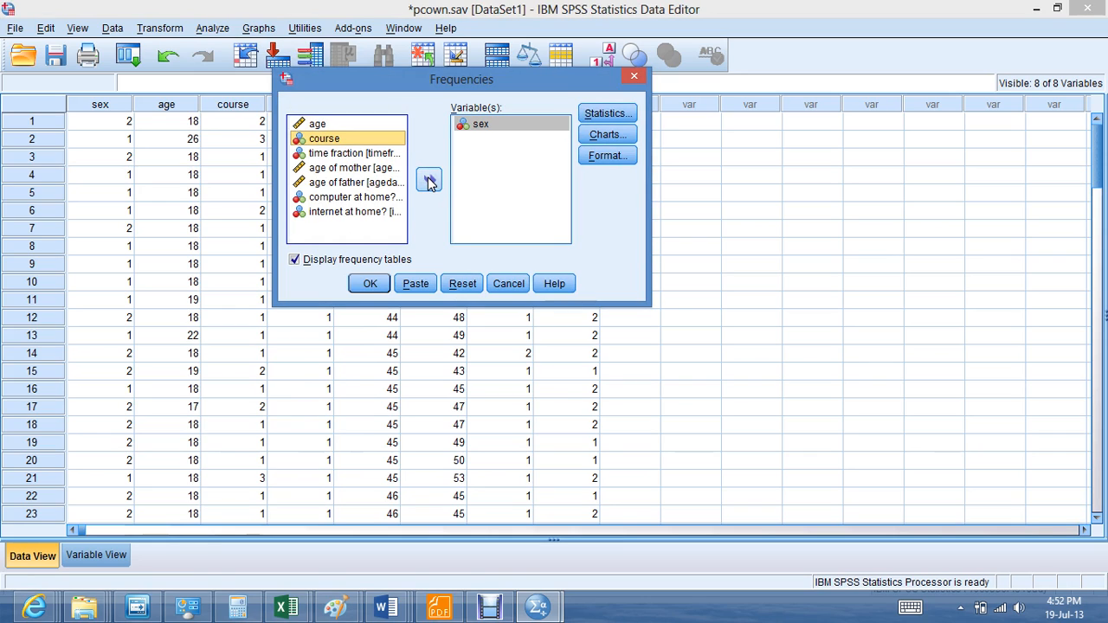
left_click(430, 181)
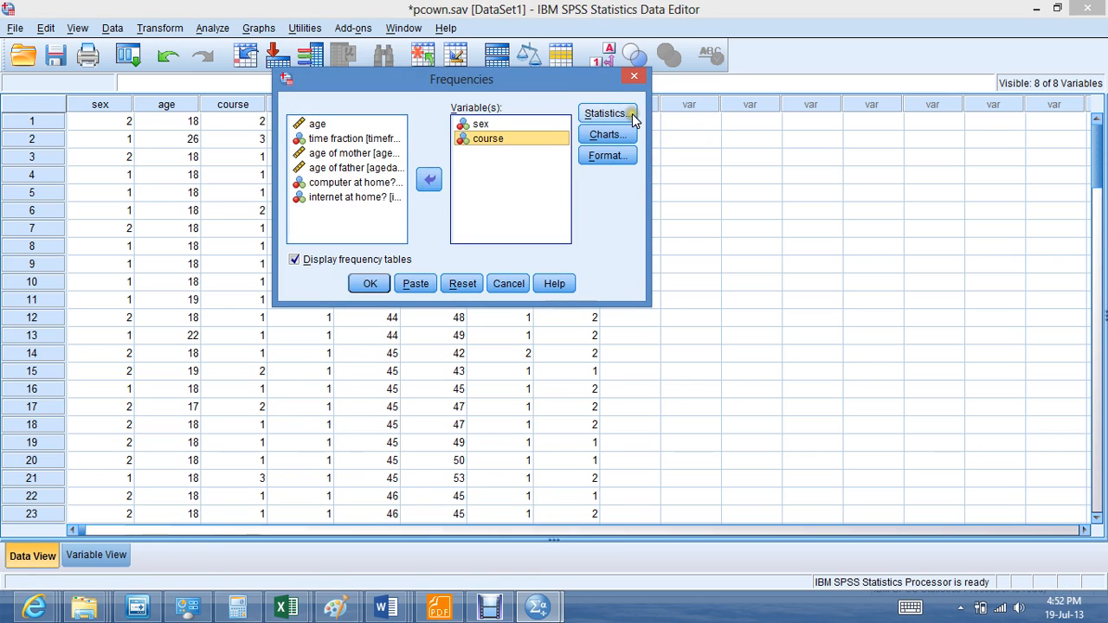
Step: Request pie charts for the Frequencies analysis of sex and course, and run it
left_click(619, 135)
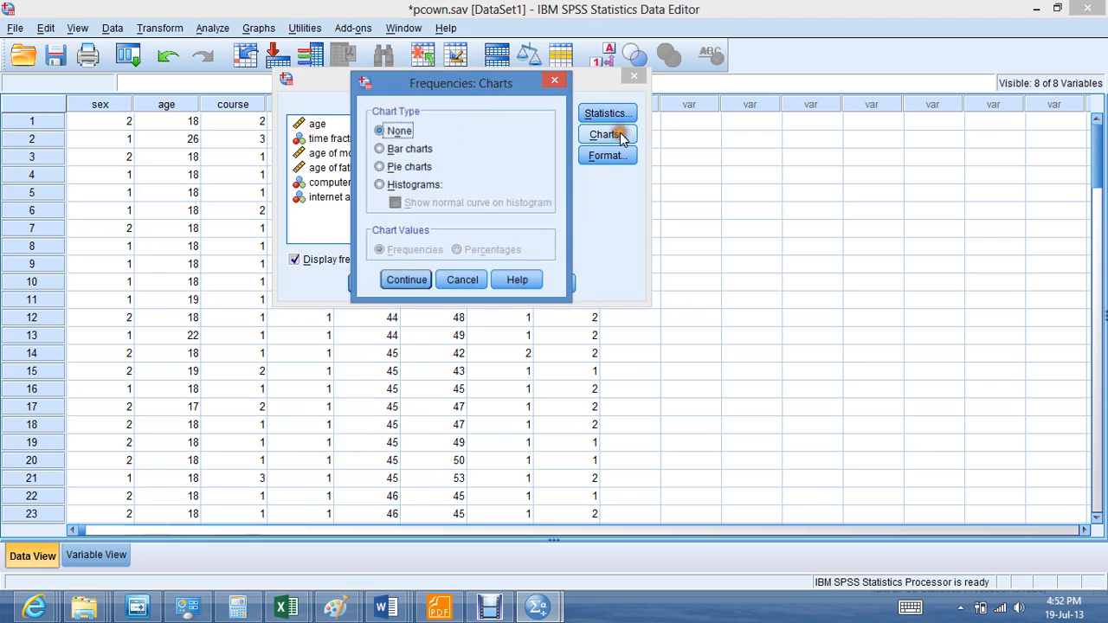
left_click(379, 166)
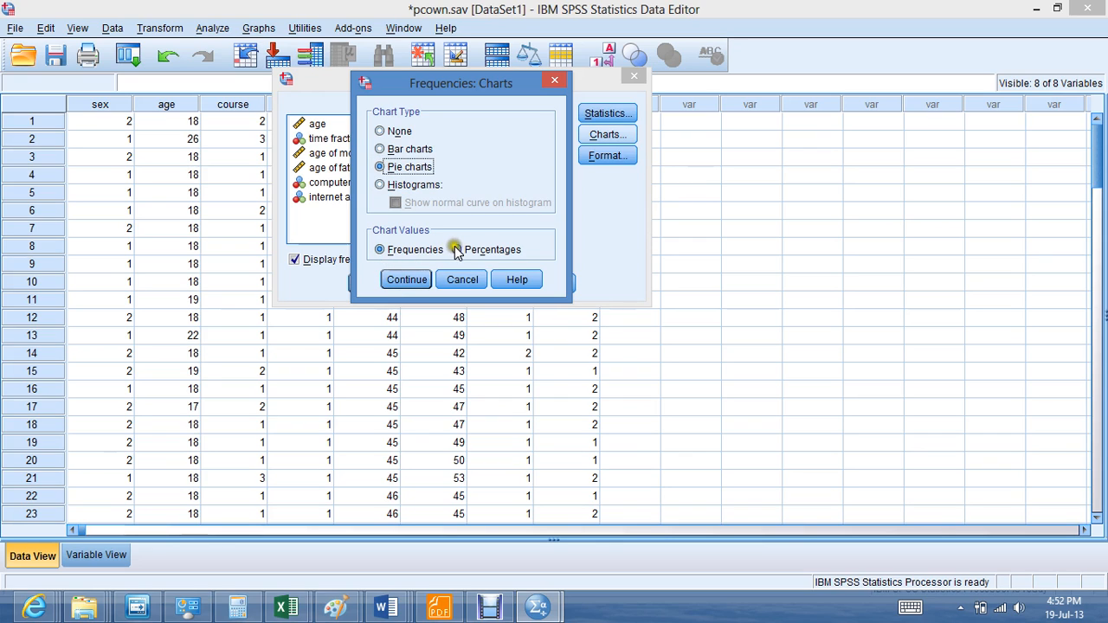
left_click(410, 280)
left_click(364, 286)
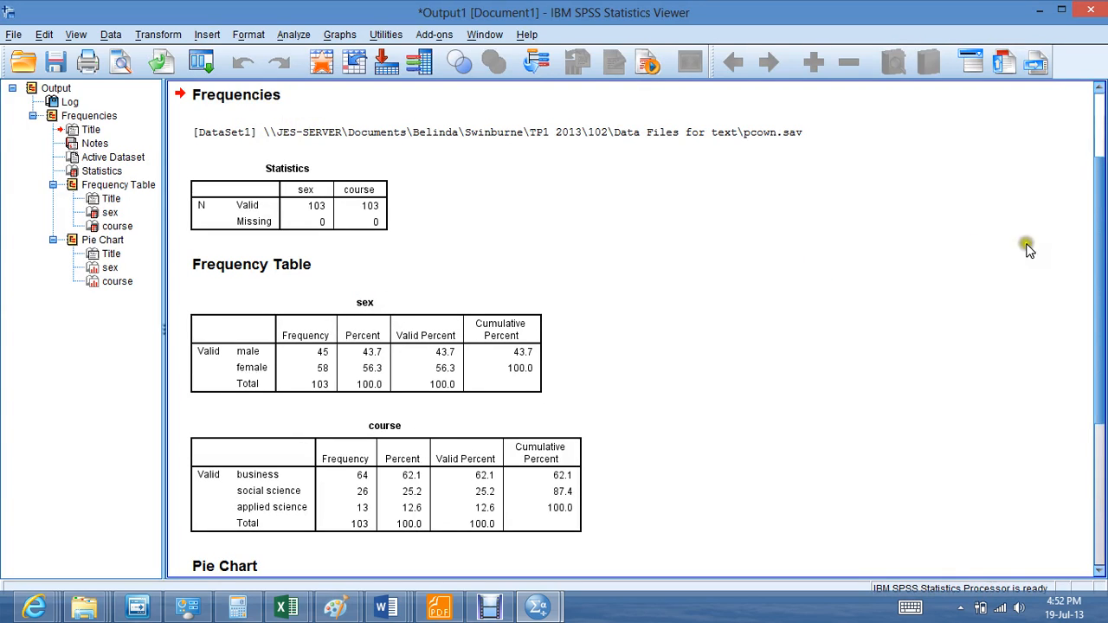
left_click(329, 212)
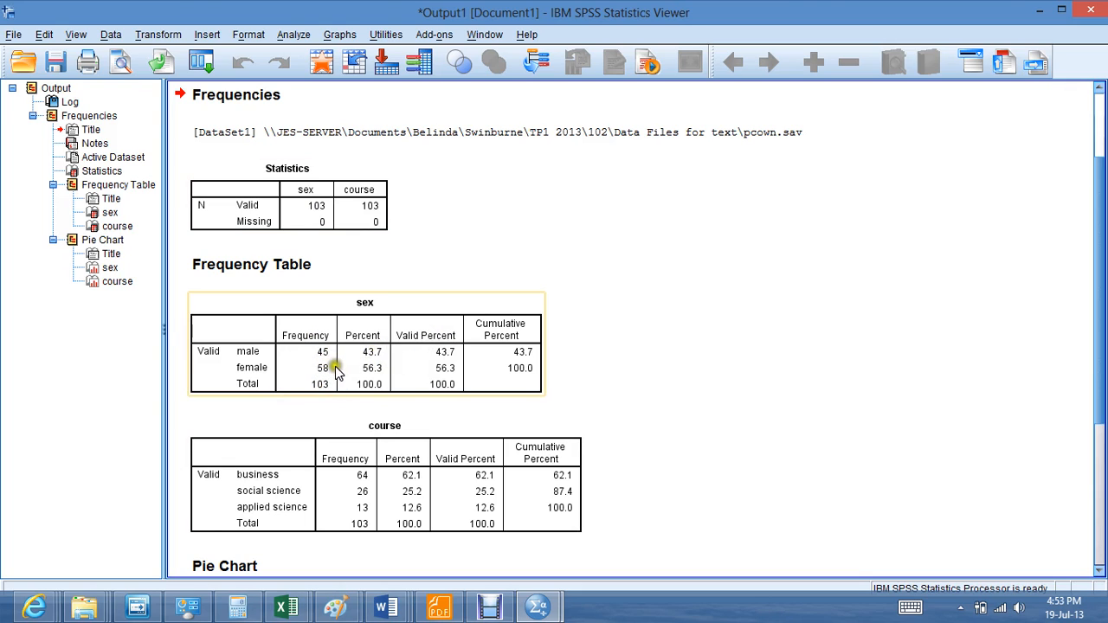
left_click(489, 606)
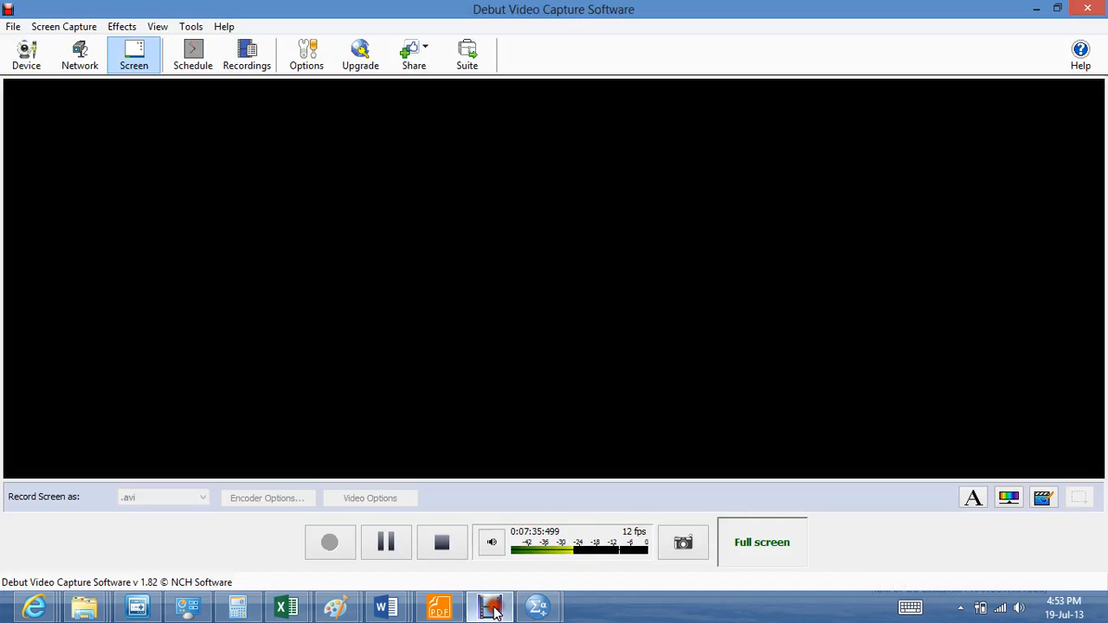
left_click(17, 28)
left_click(252, 317)
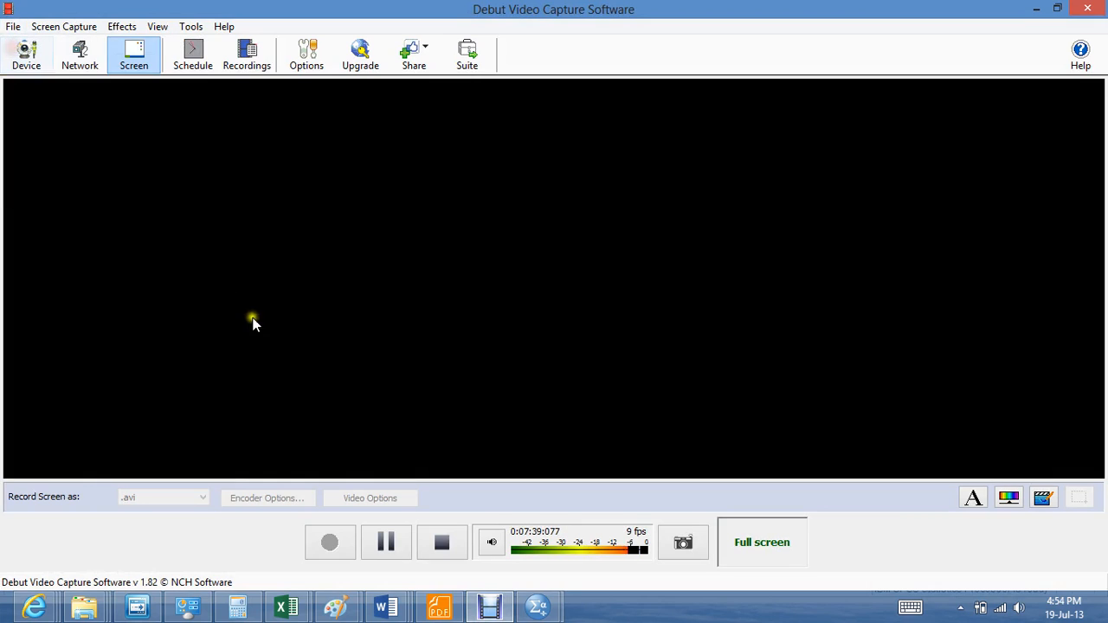
left_click(86, 611)
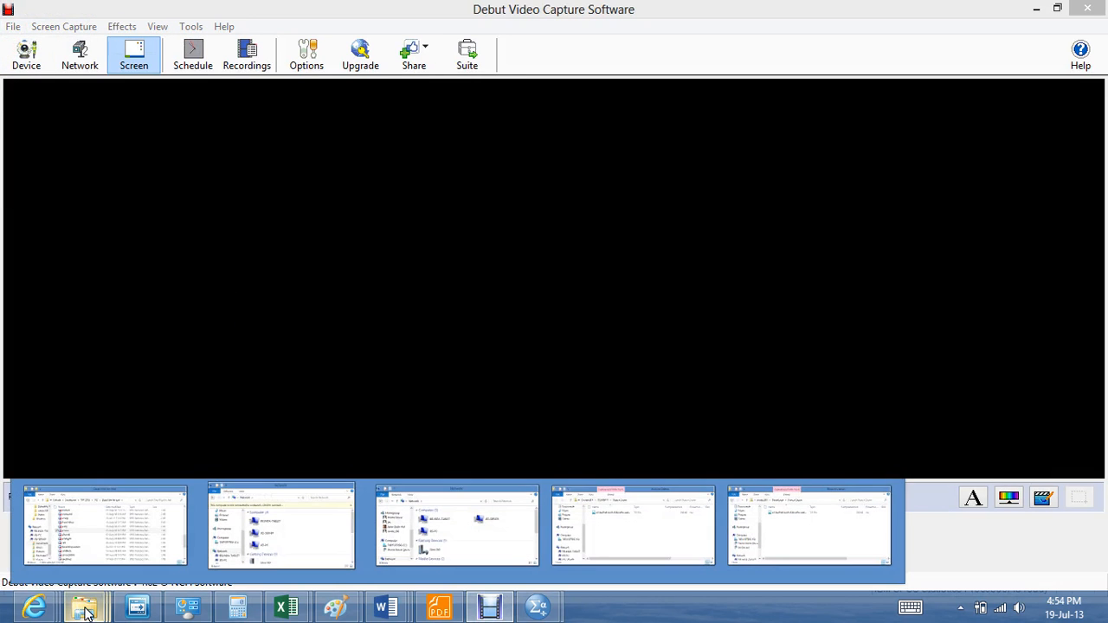
mouse_move(529, 609)
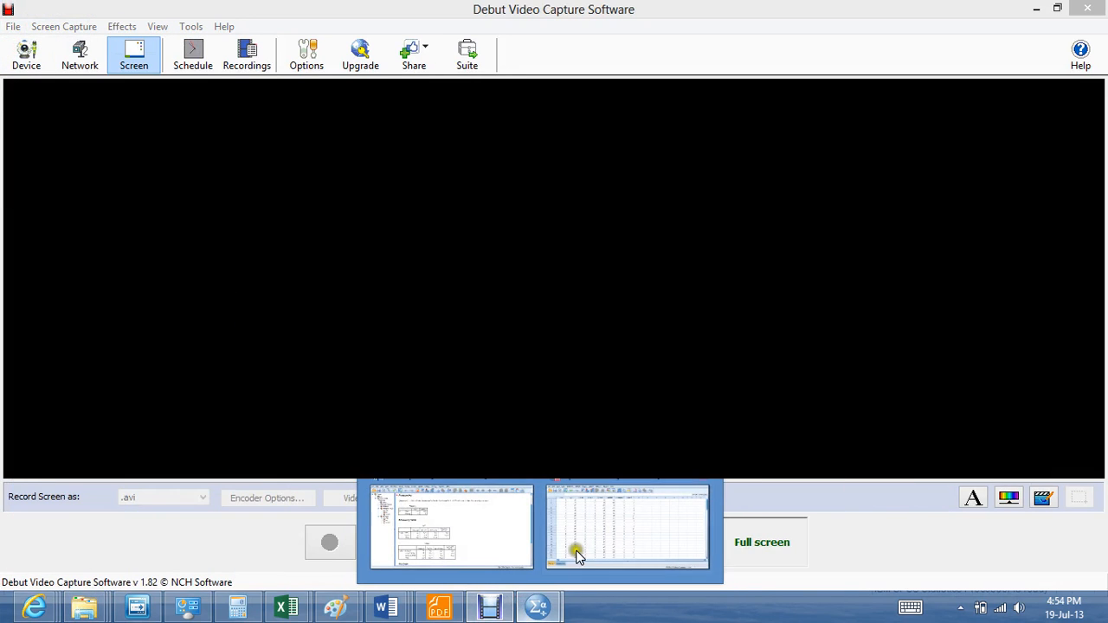
left_click(572, 545)
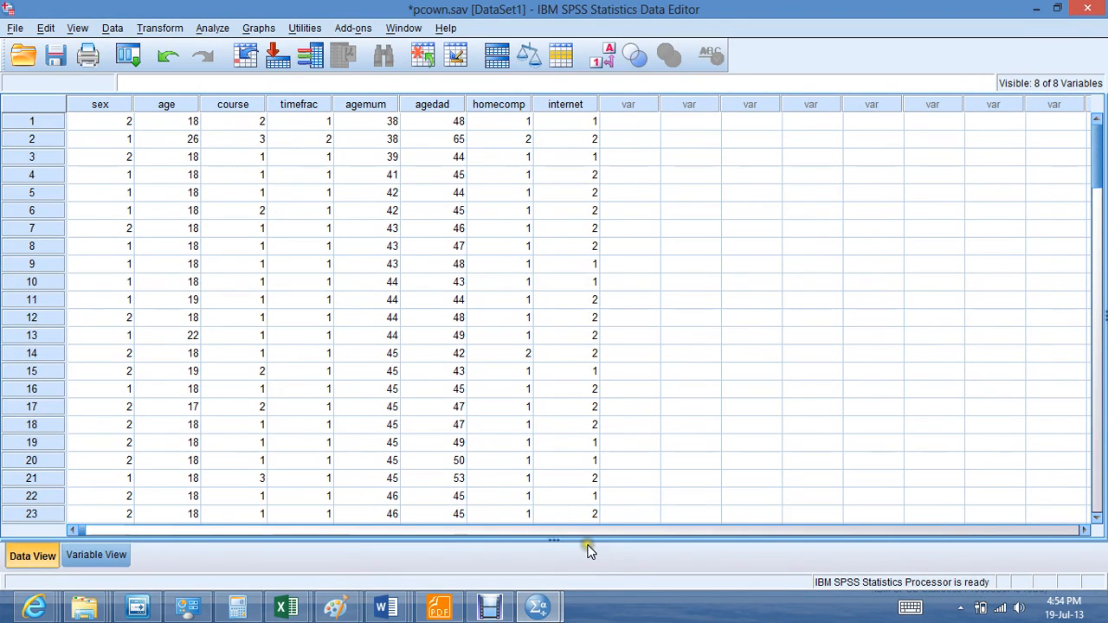
mouse_move(544, 613)
left_click(468, 568)
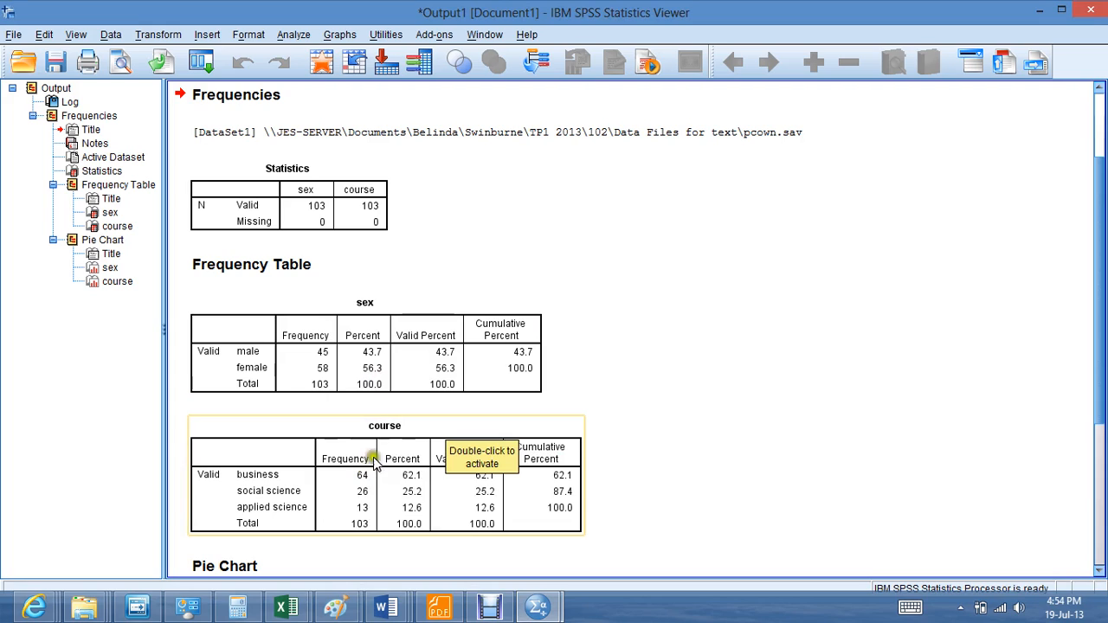
Step: Examine the frequency tables for sex and course in the output, comparing the frequency and percent columns
left_click(367, 383)
left_click(453, 354)
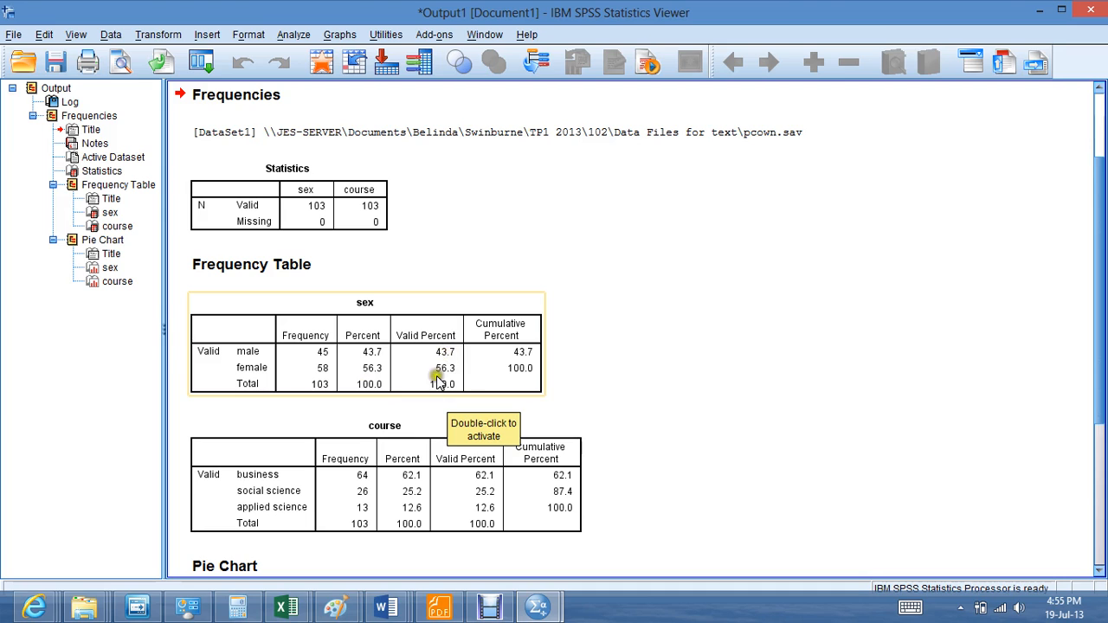
left_click(736, 303)
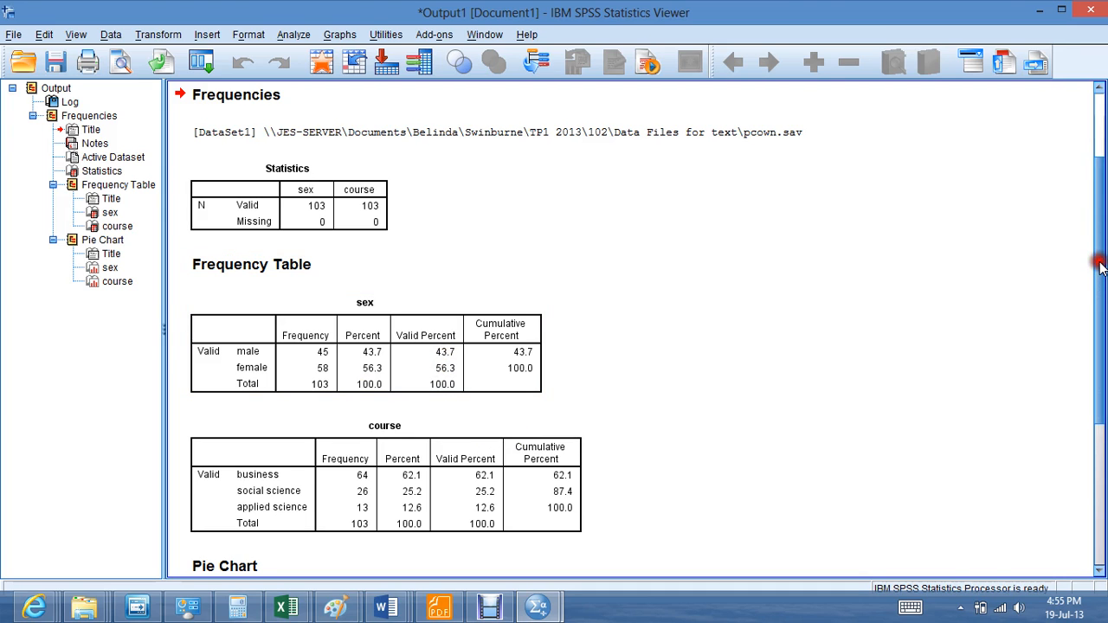
left_click_drag(1099, 266, 1095, 295)
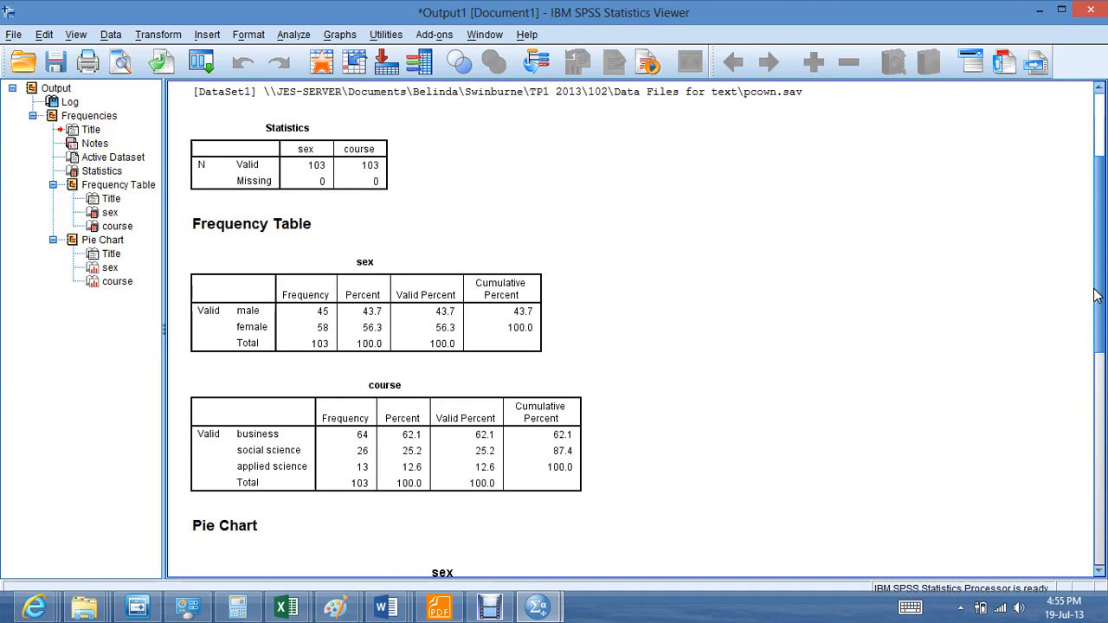
left_click(470, 325)
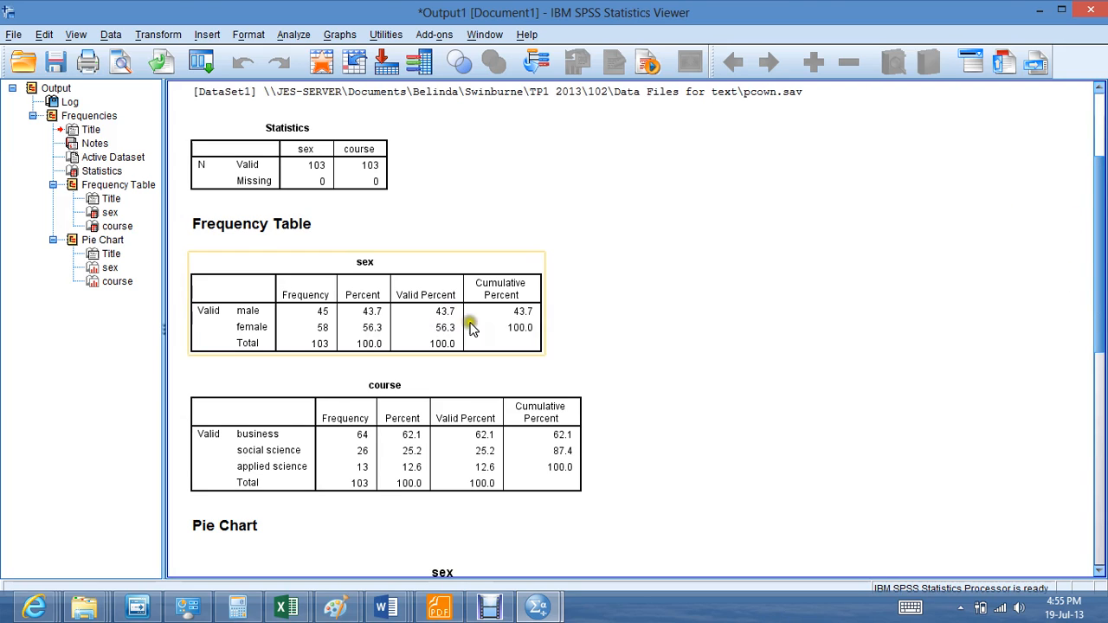
Step: Examine the frequency tables for sex and course and the pie chart for sex in the output
left_click(366, 239)
left_click(366, 313)
left_click(419, 437)
left_click(769, 369)
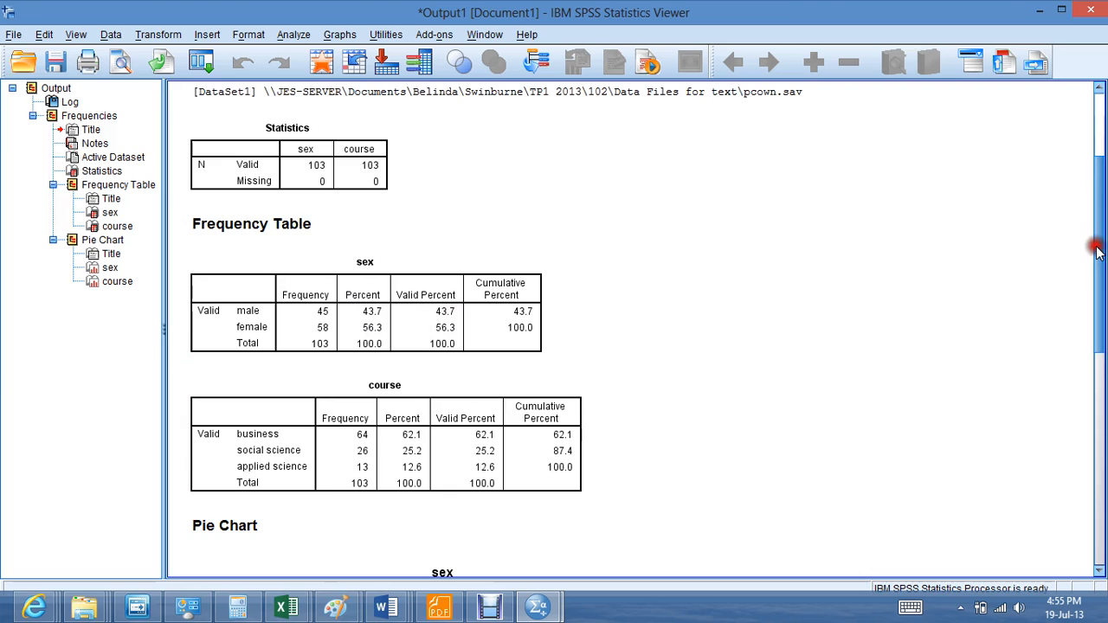
left_click_drag(1097, 250, 1096, 358)
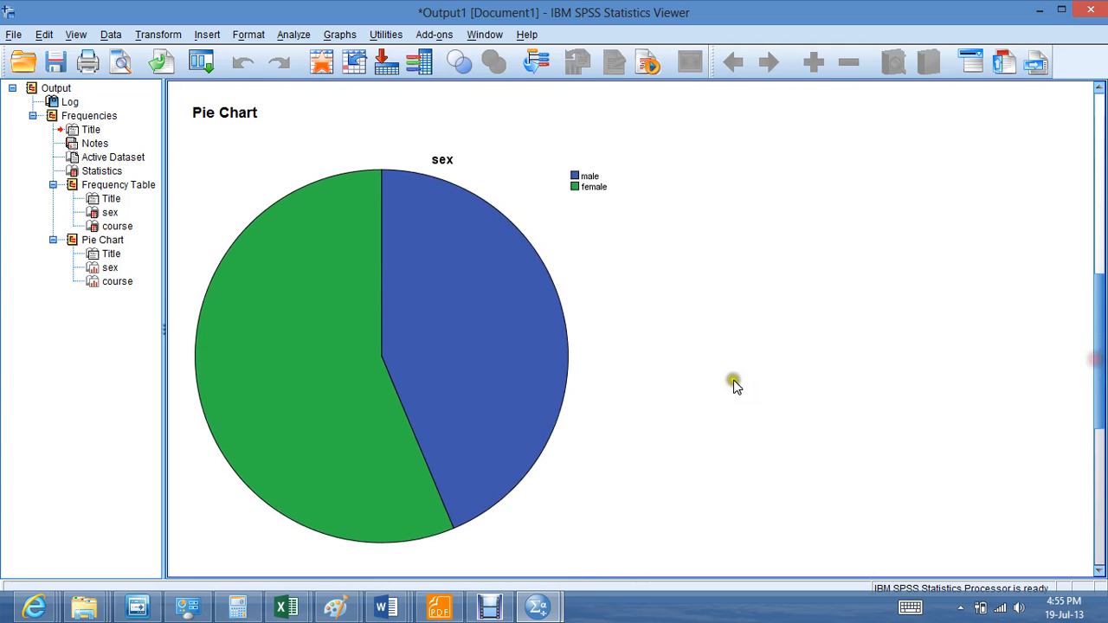
left_click(520, 402)
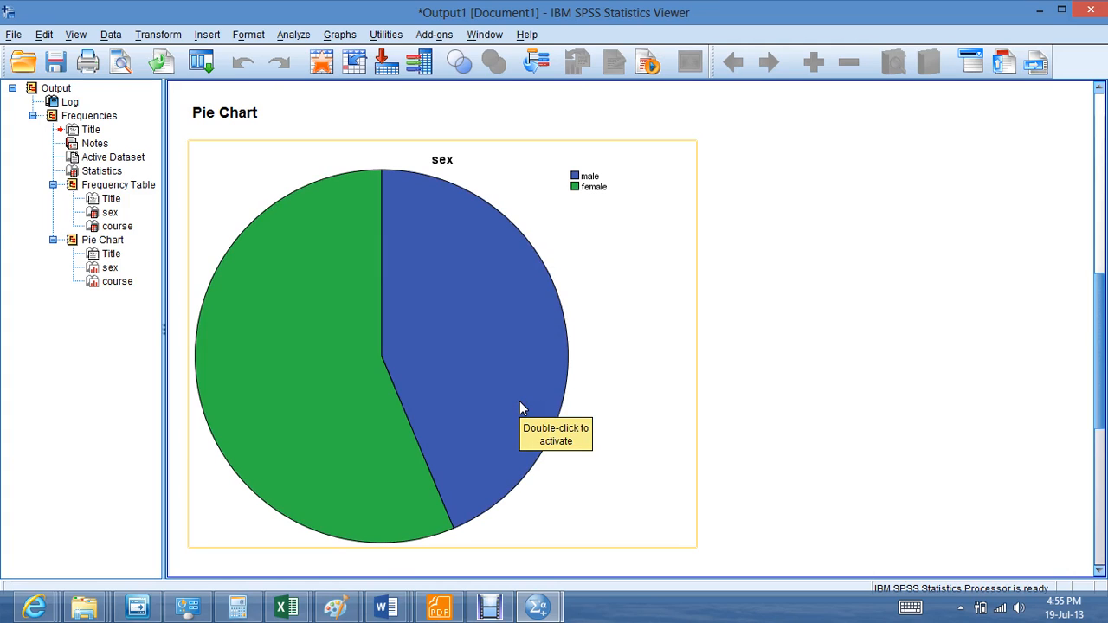
left_click(307, 90)
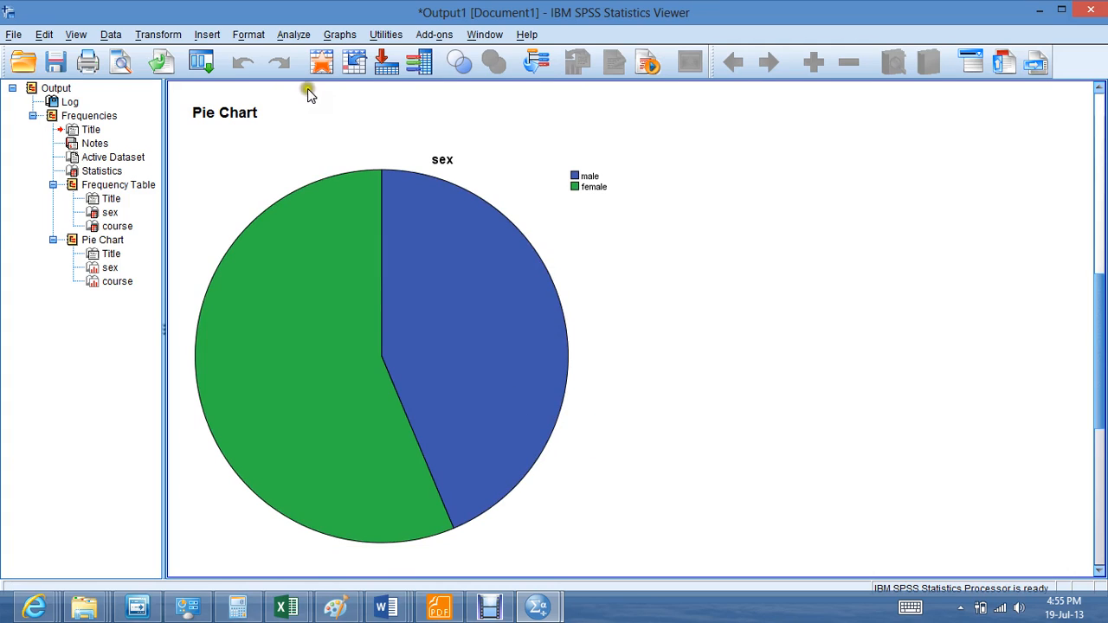
left_click(292, 36)
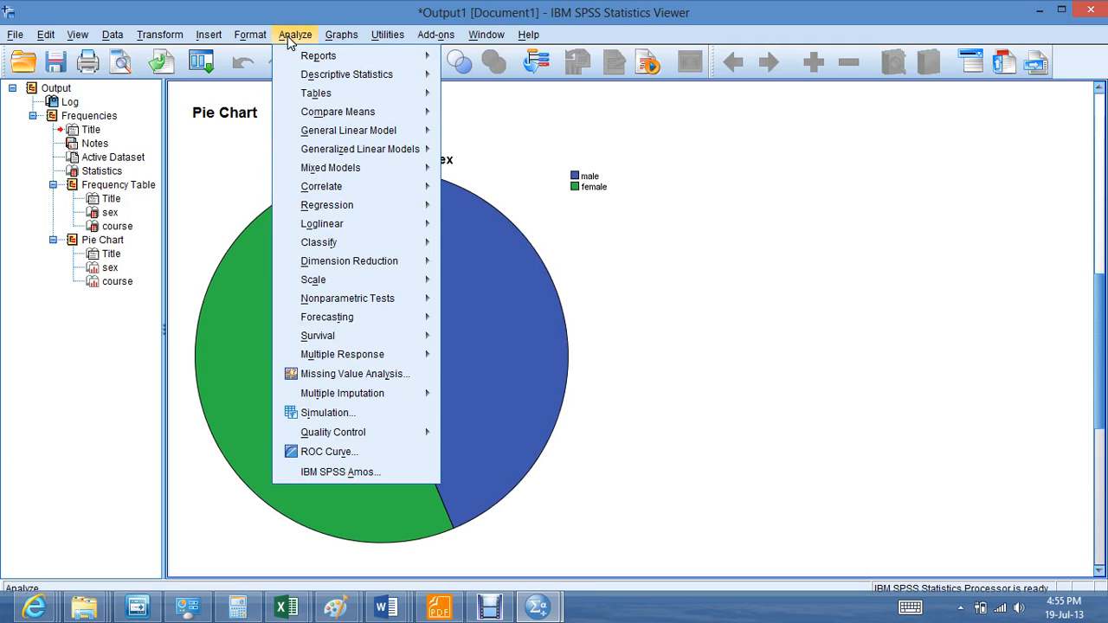
mouse_move(311, 80)
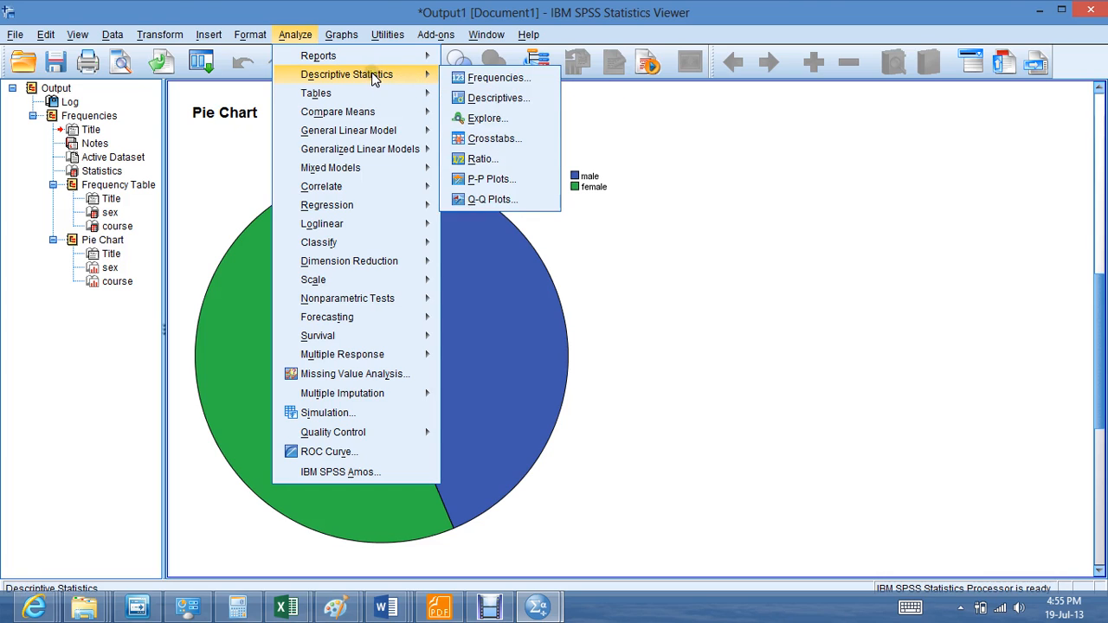
left_click(465, 93)
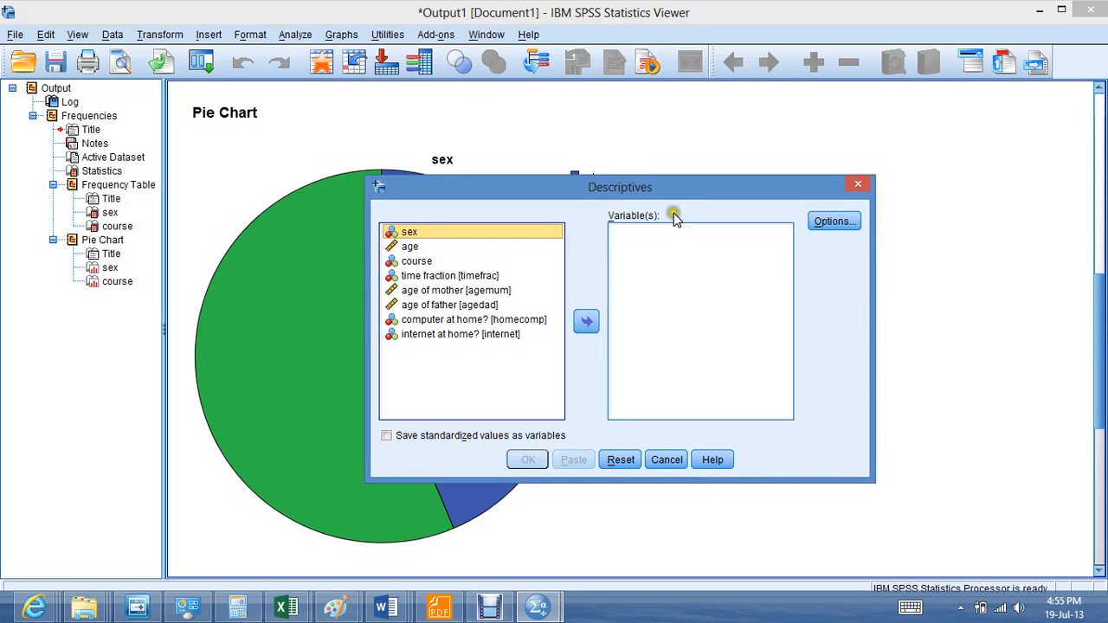
left_click(667, 460)
Step: Set up an Explore analysis with age as the dependent variable
left_click(294, 35)
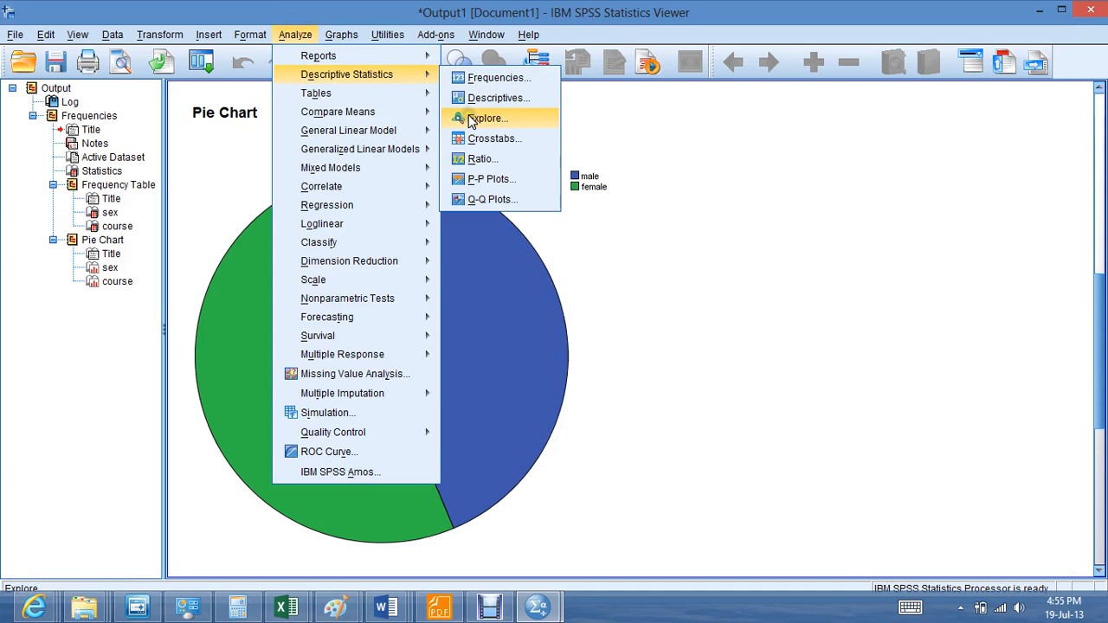
left_click(471, 119)
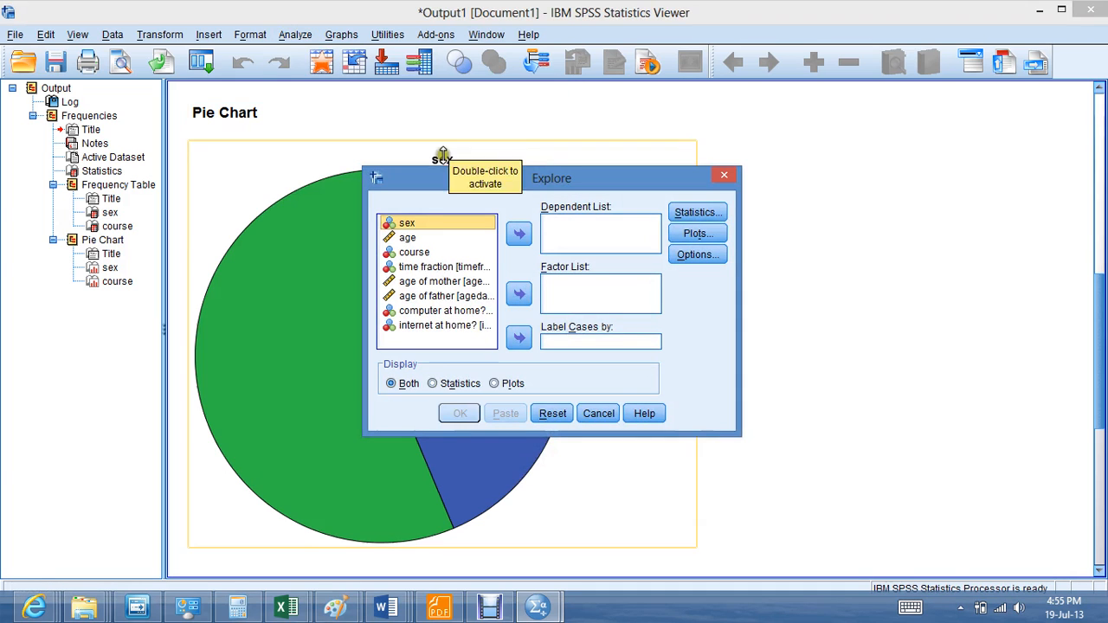
left_click(406, 238)
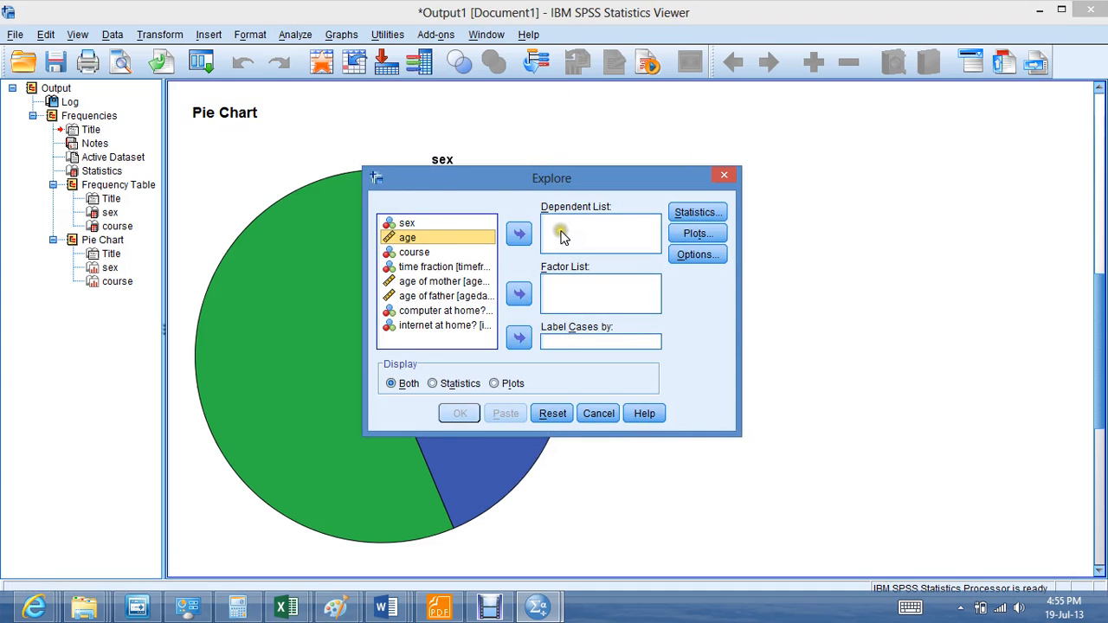
left_click(518, 233)
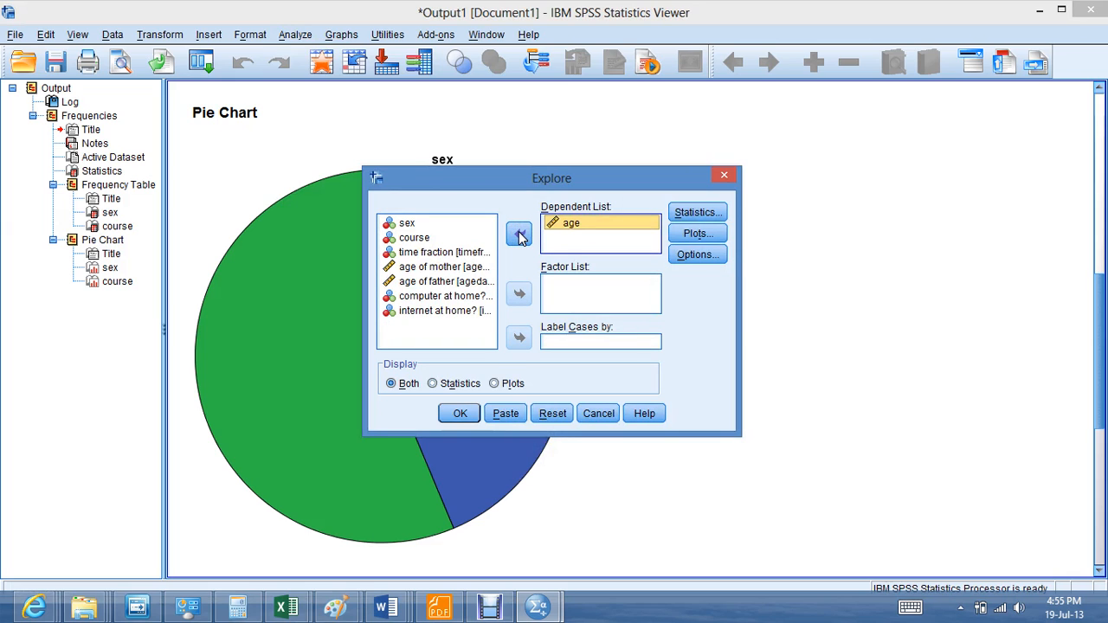
Step: Replace the stem-and-leaf plot with a histogram in the Explore plots for age, and run the analysis
left_click(699, 234)
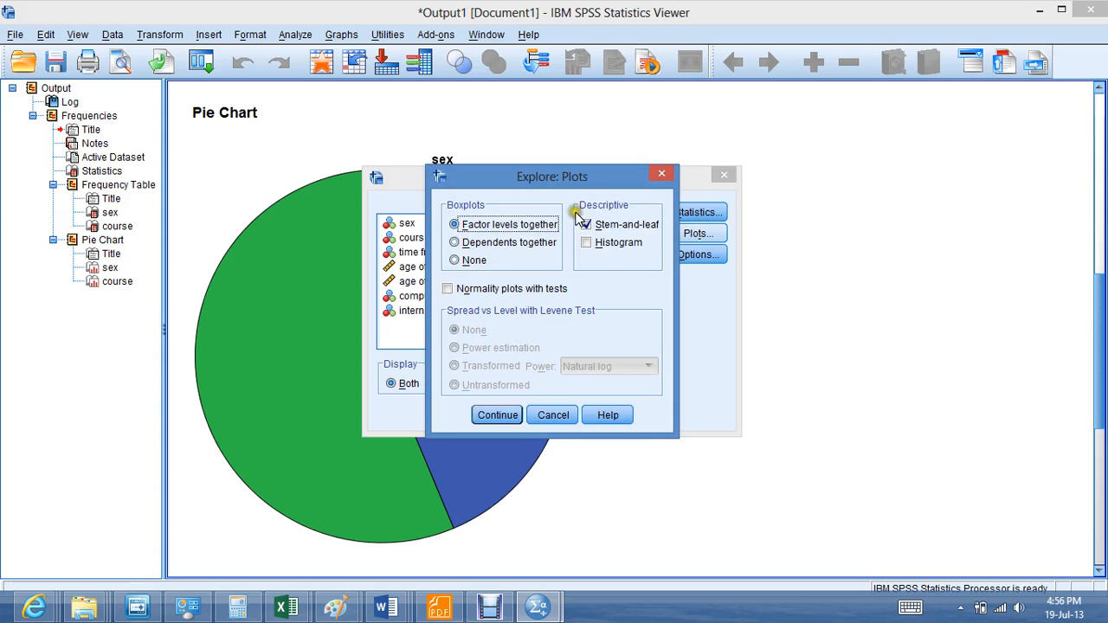
left_click(585, 225)
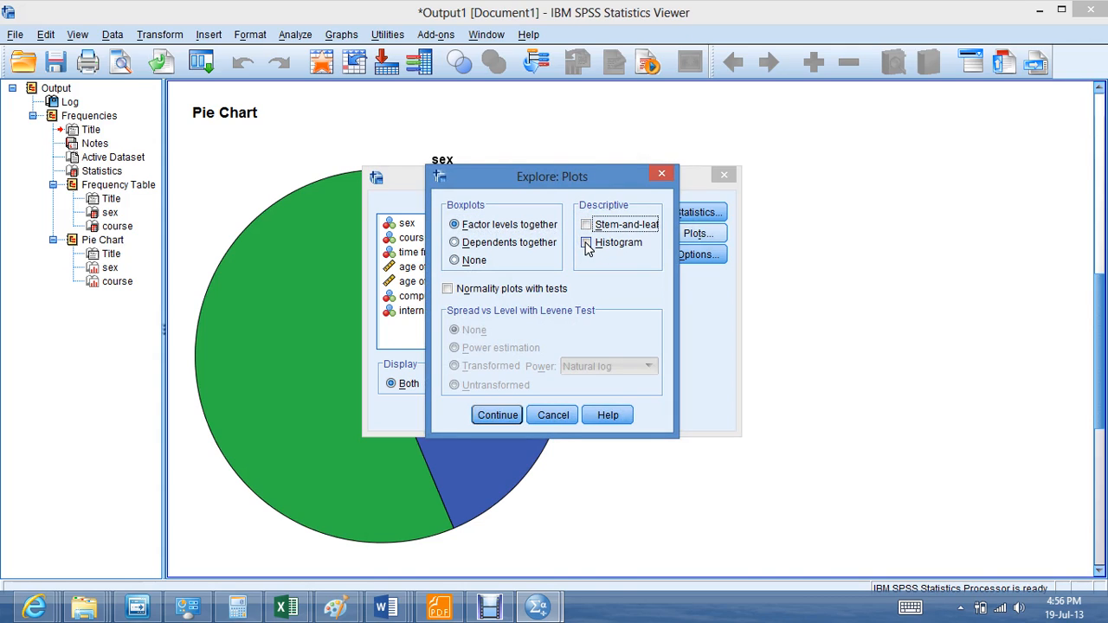
left_click(586, 243)
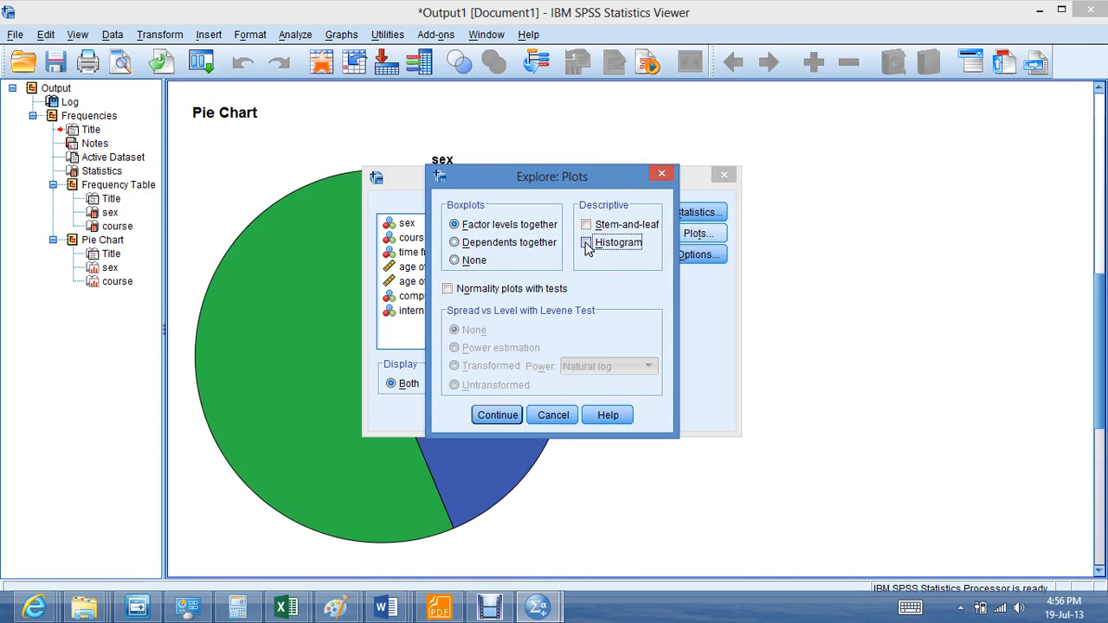
left_click(494, 416)
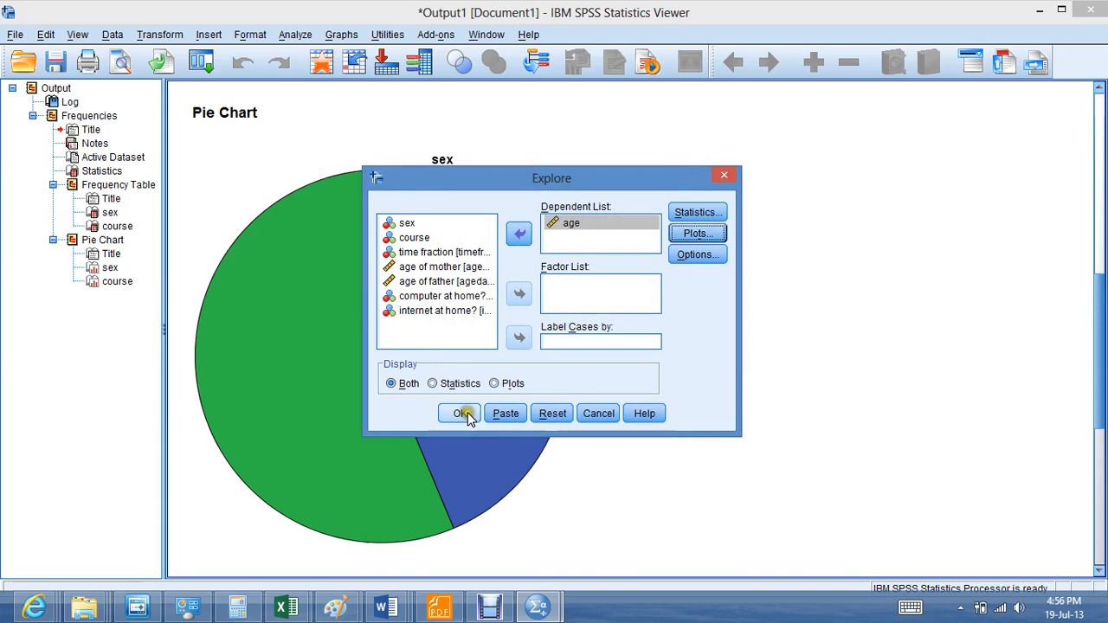
left_click(465, 414)
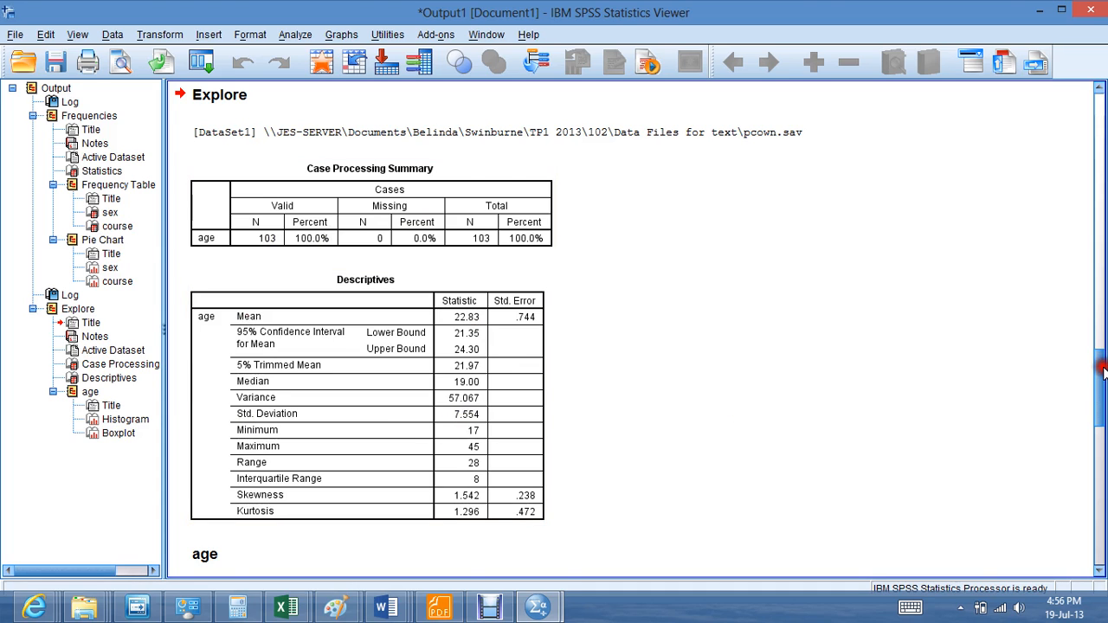
Step: Review the descriptive statistics for age and open the age histogram in the Chart Editor
left_click_drag(1102, 368, 1102, 379)
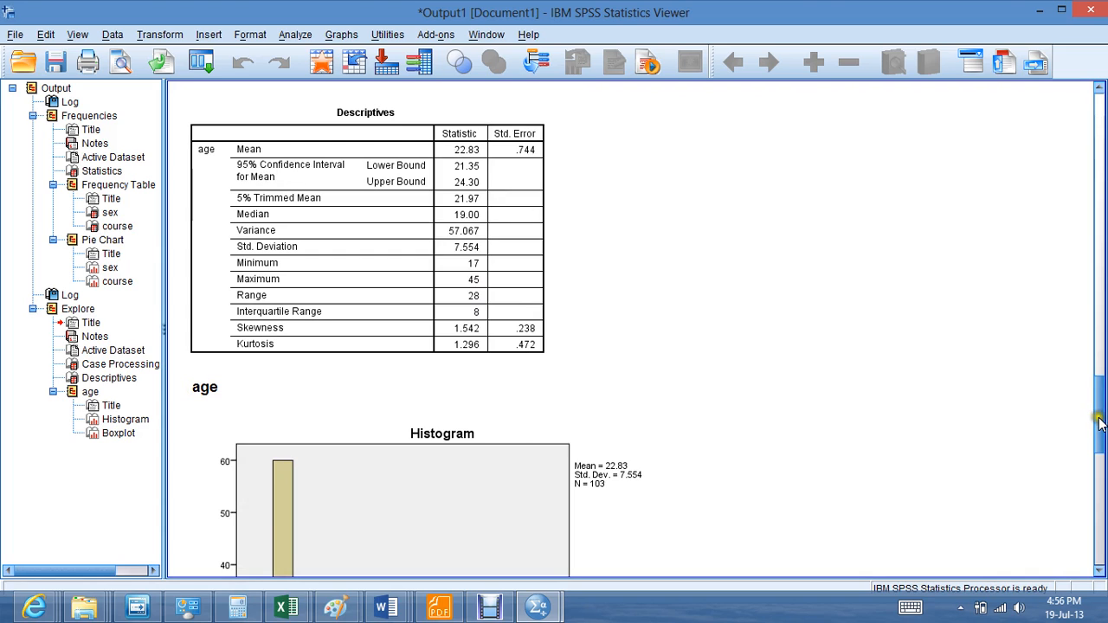
left_click_drag(1099, 423, 1103, 468)
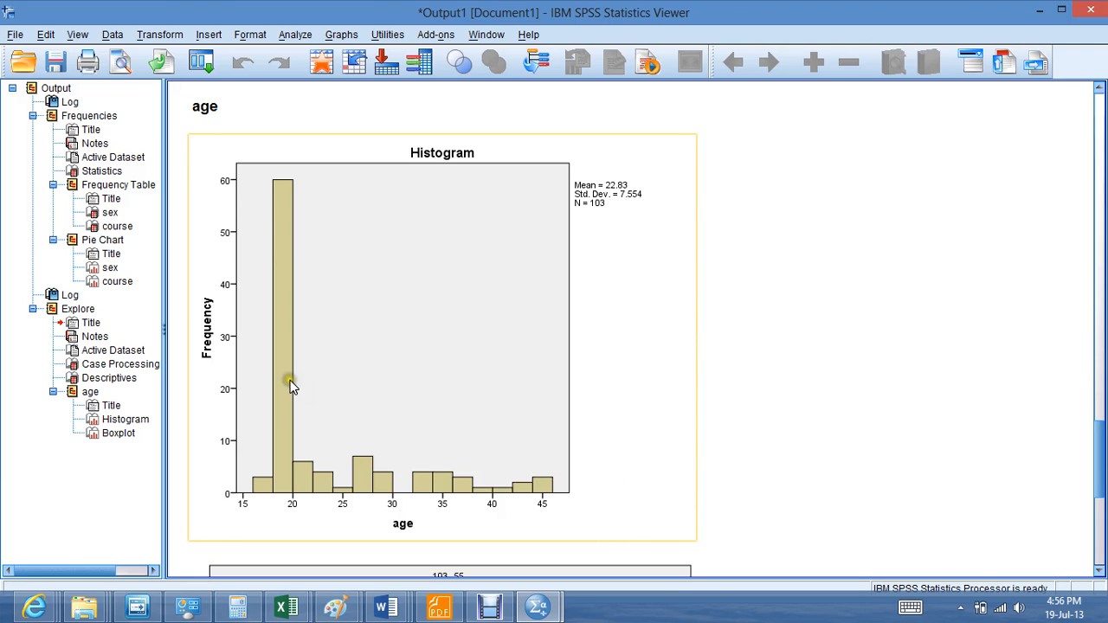
left_click(282, 231)
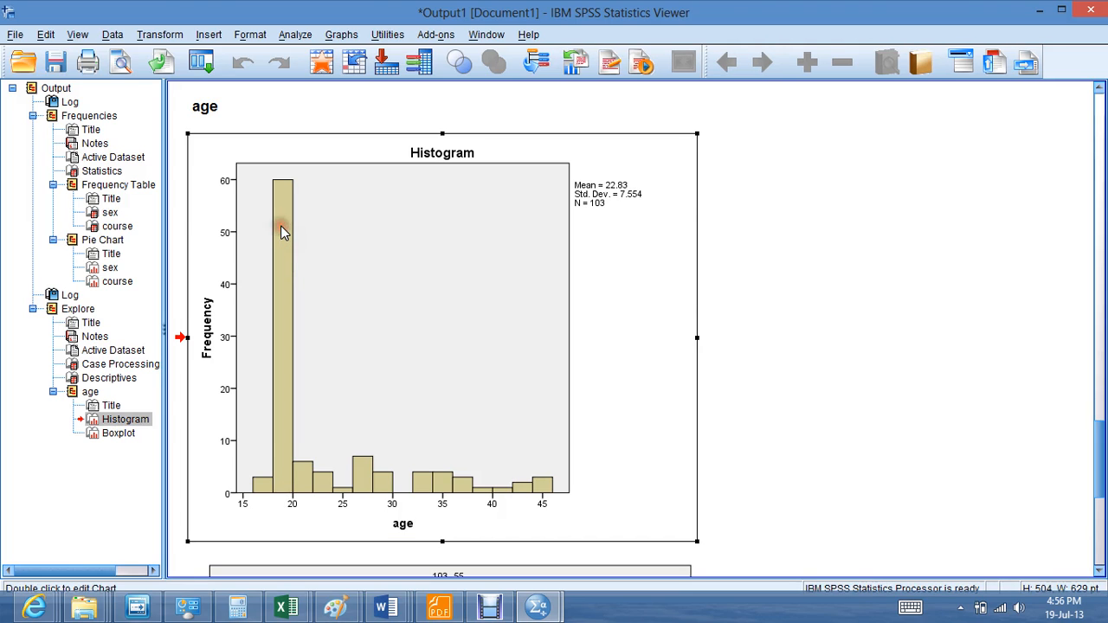
double_click(281, 230)
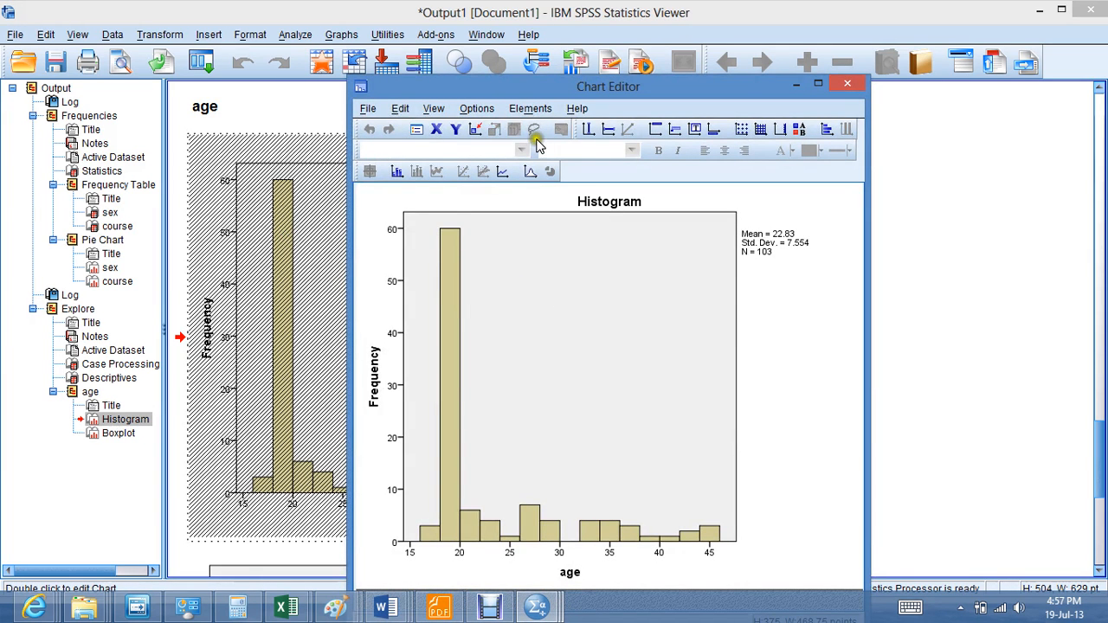
Step: Set the age histogram's x-axis binning to a custom interval width of 1 with anchor value 0, apply it and close the Chart Editor
double_click(450, 248)
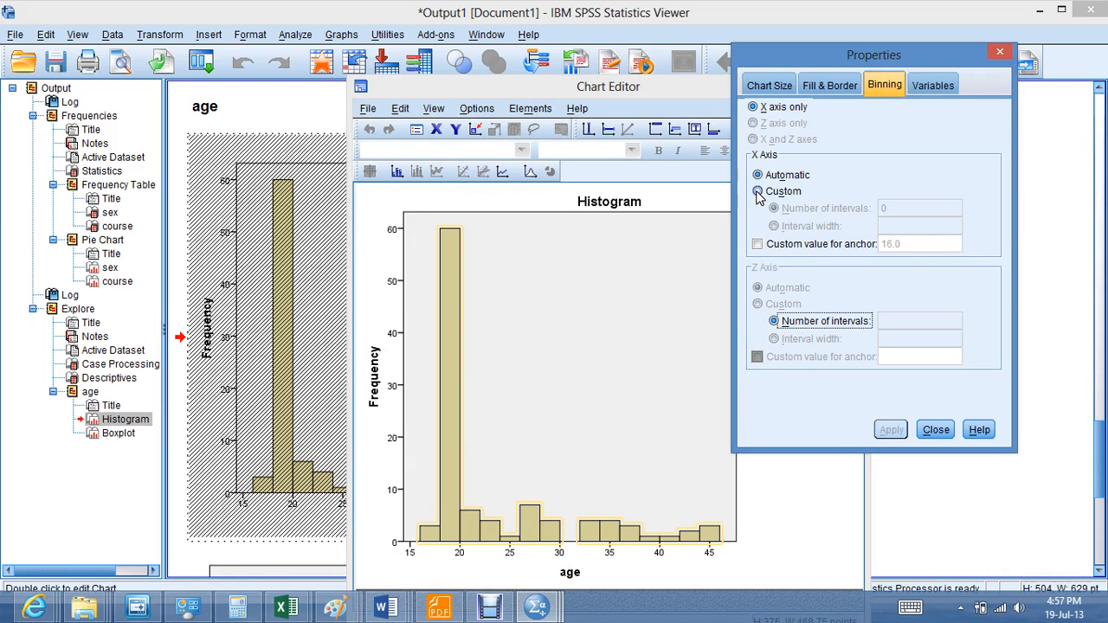
left_click(758, 191)
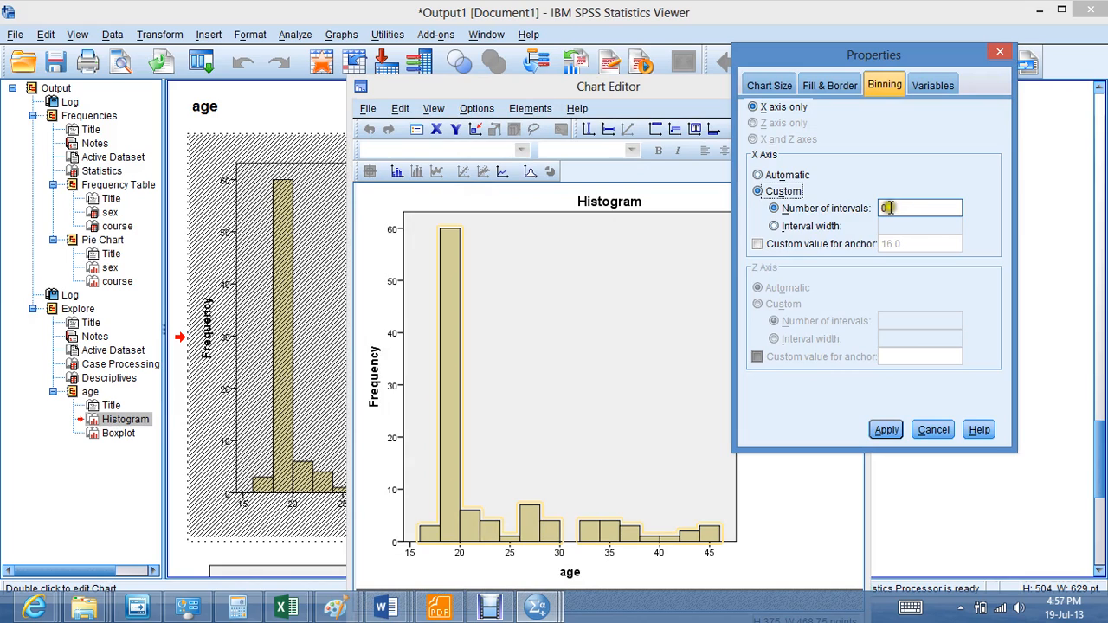
left_click(774, 226)
left_click(909, 225)
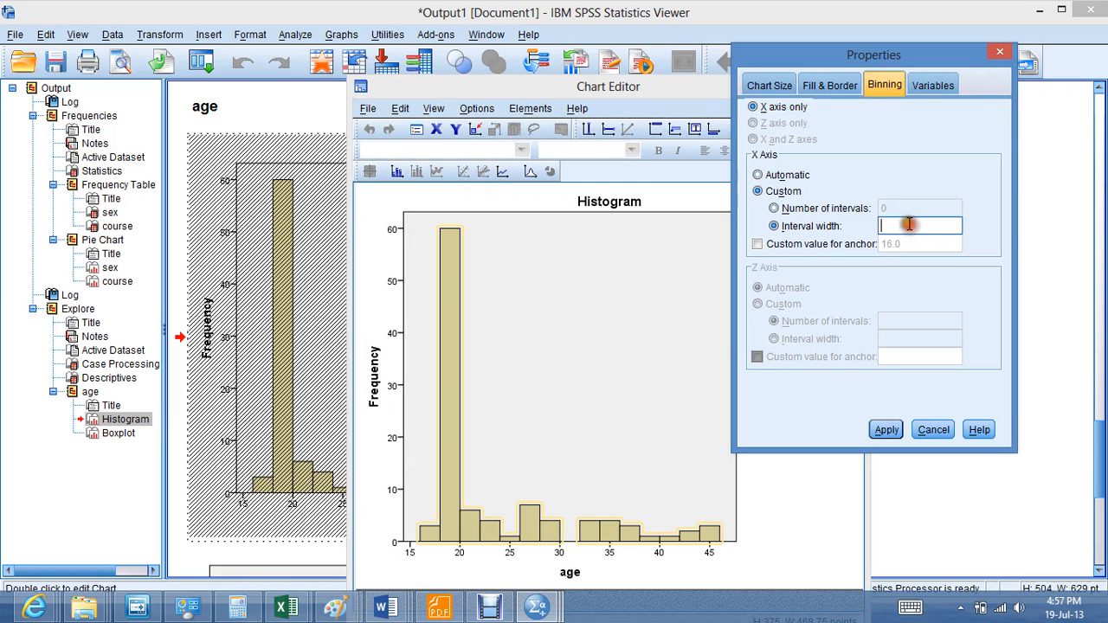
left_click(758, 246)
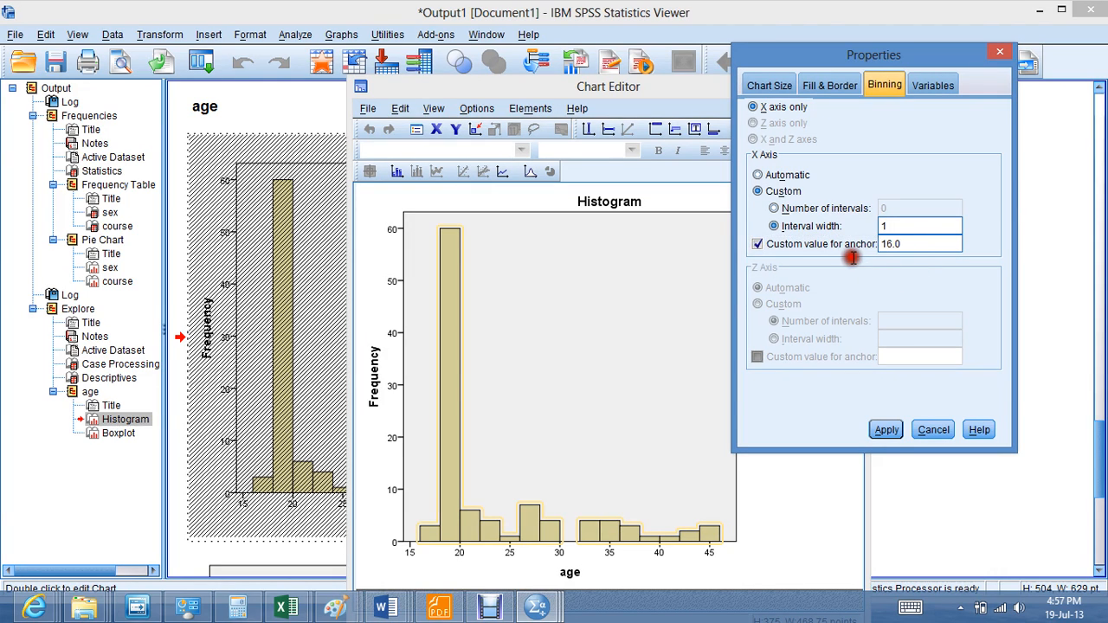
left_click_drag(918, 245, 880, 243)
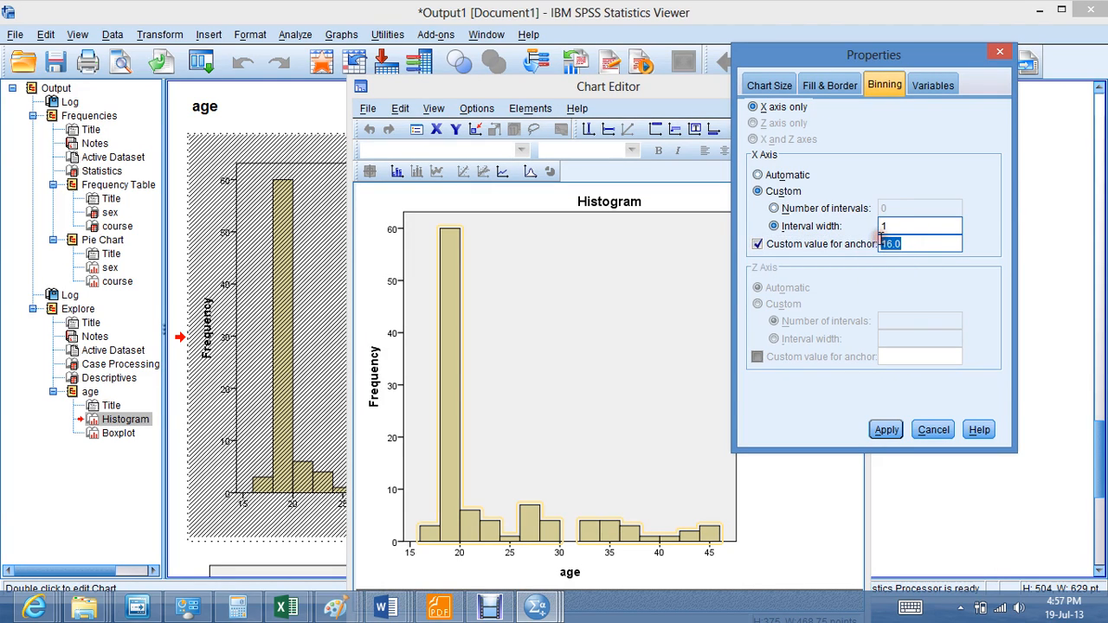
type("0")
left_click(886, 429)
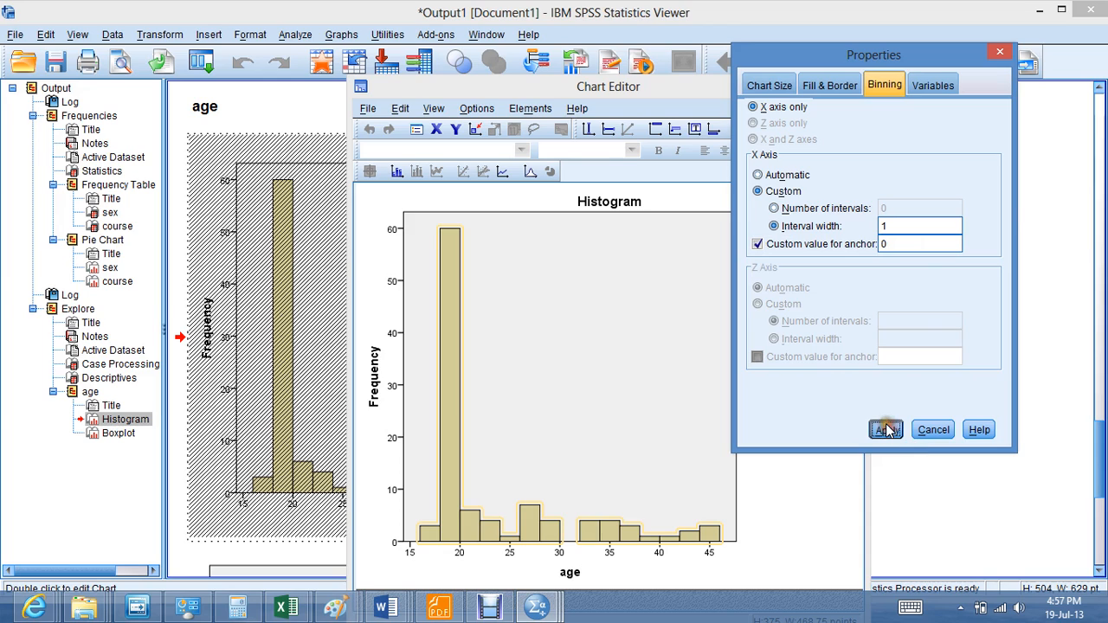
left_click(935, 430)
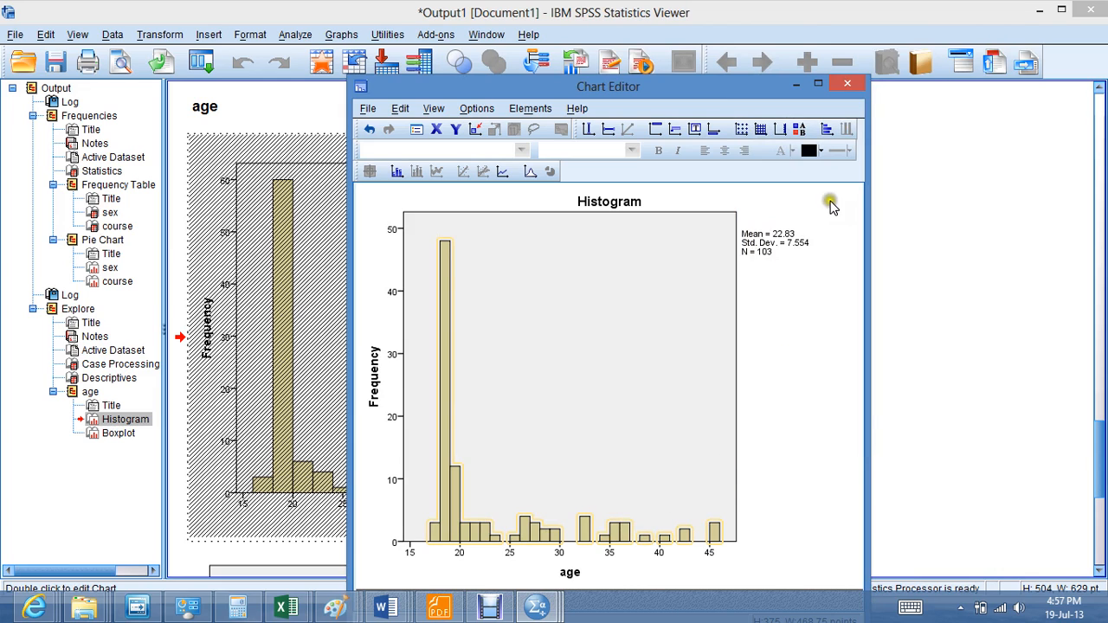
left_click(849, 86)
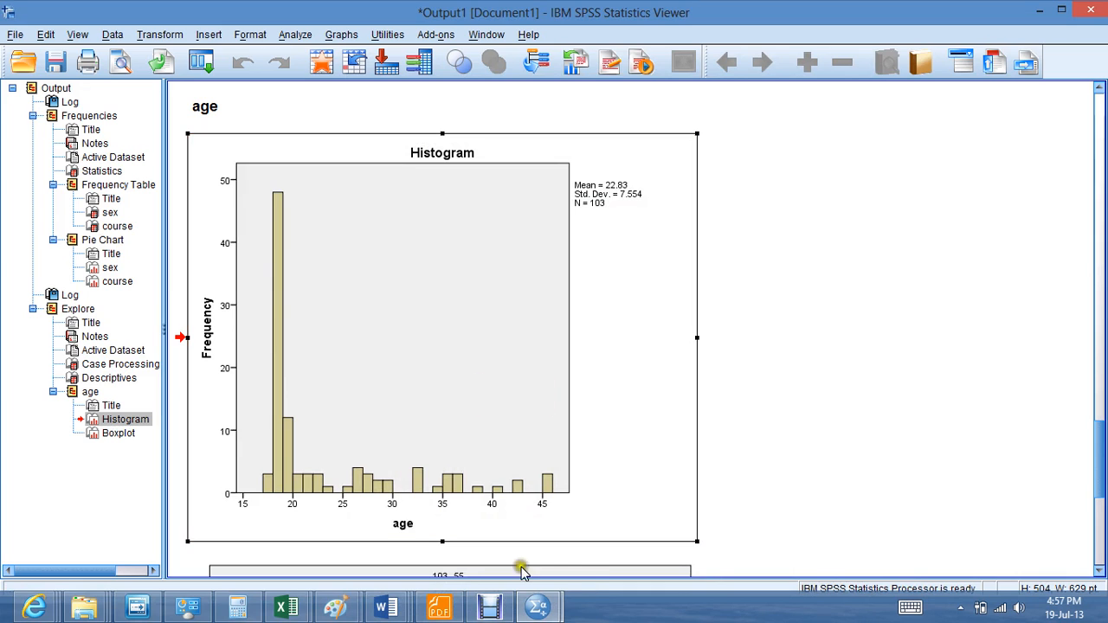
left_click(538, 609)
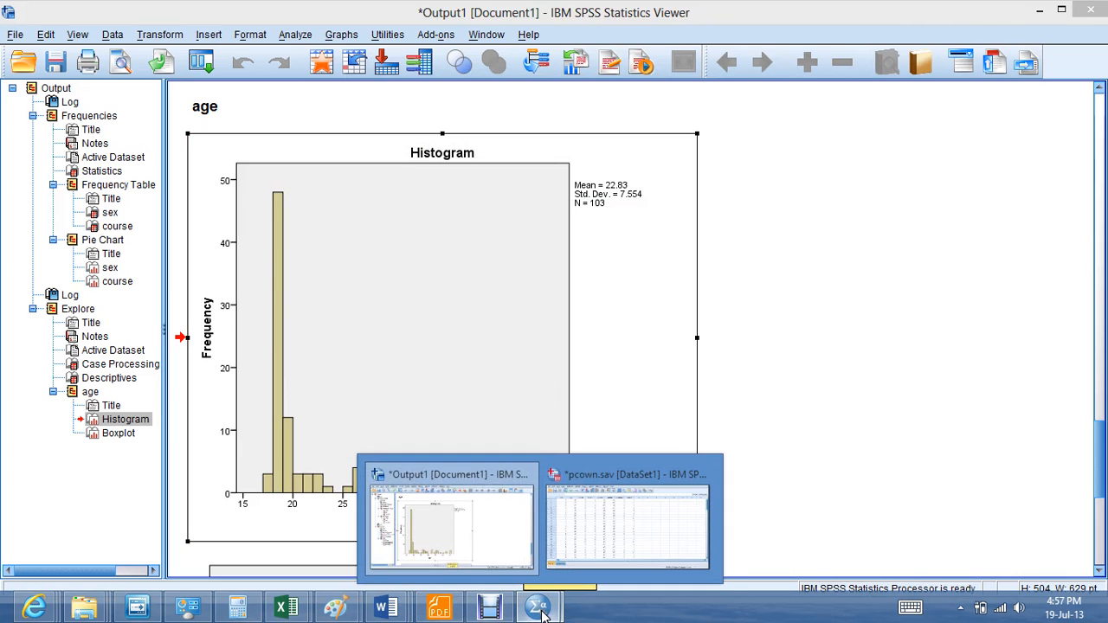
left_click(495, 517)
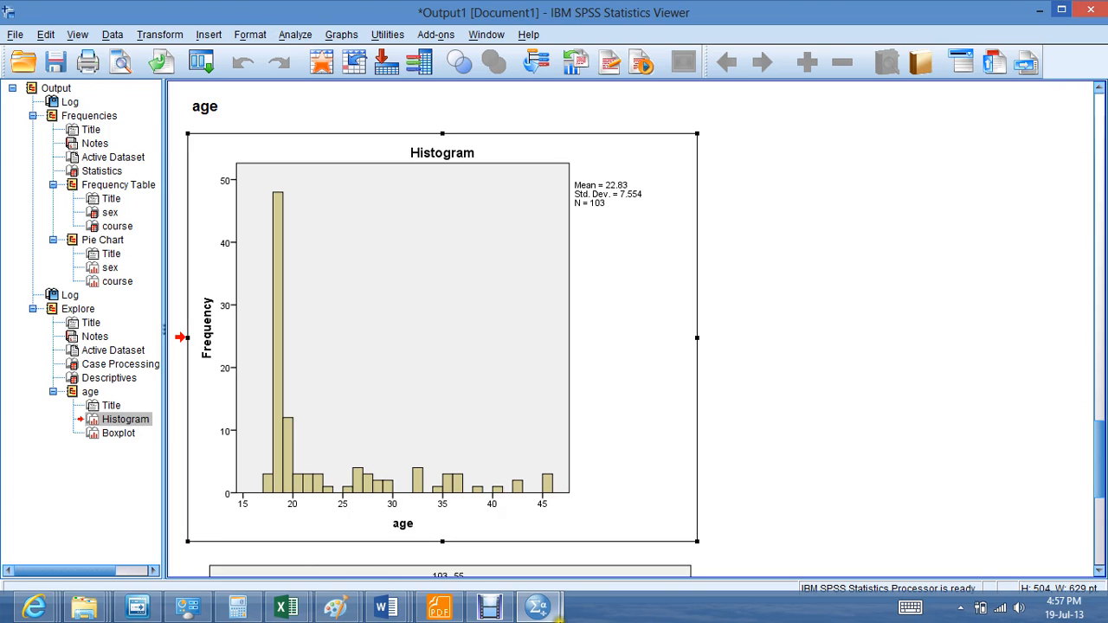
left_click(489, 608)
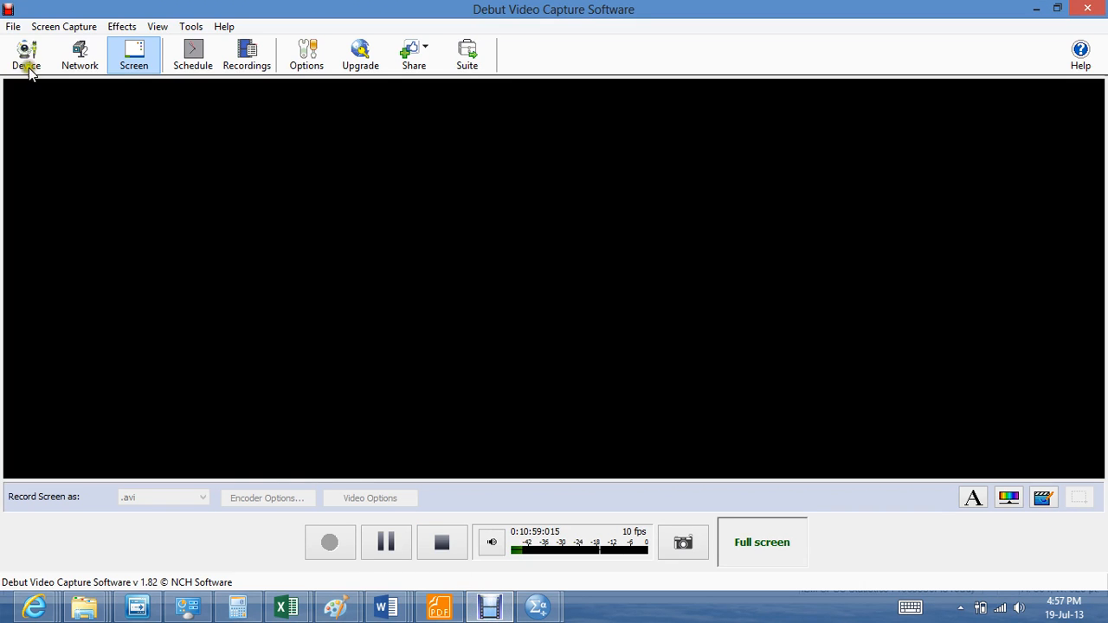